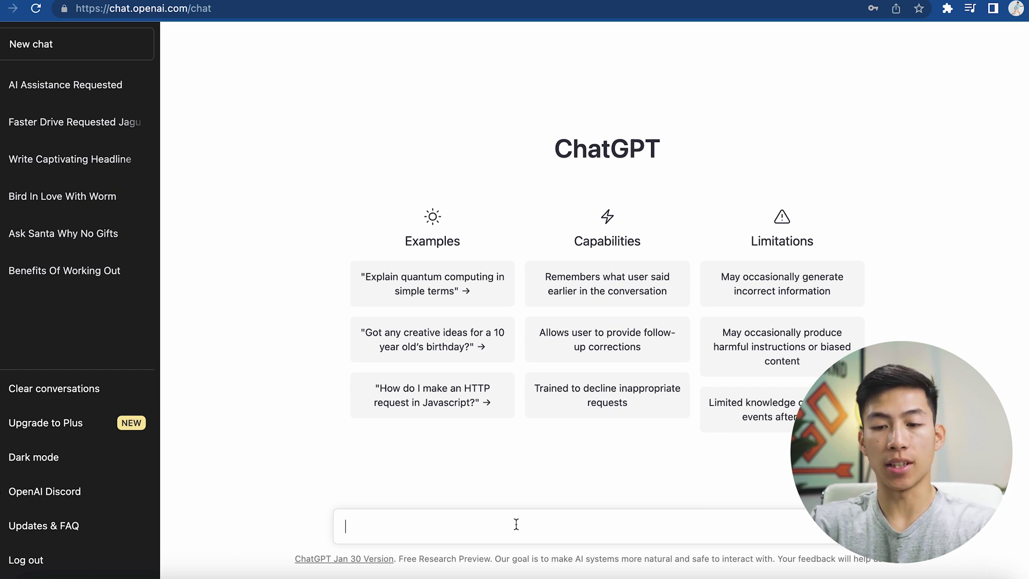
Ask ChatGPT for thumbnail ideas for a video on using ChatGPT to grow on YouTube
text(give me thumbnail ideas for a youtube video about using chatgpt to grow on youtube)
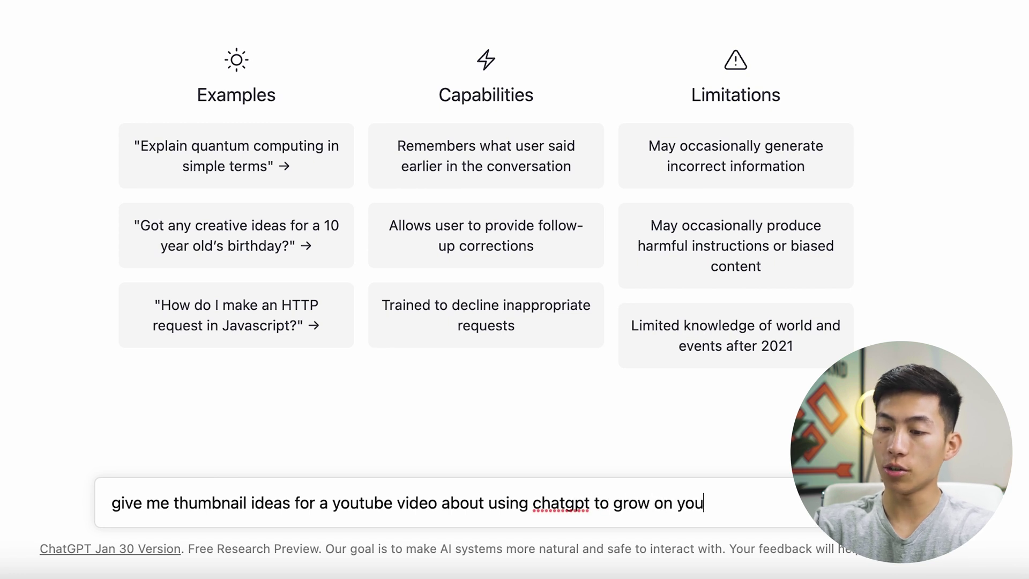
key(Return)
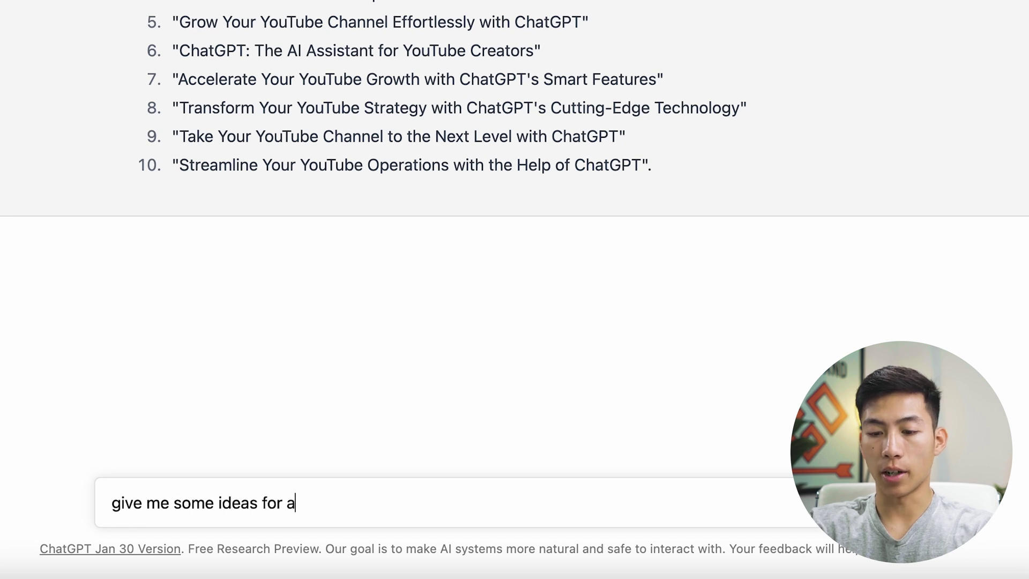
Resend a reworded thumbnail request to get visual concepts like a laptop and growth graph
text(thumbnail ab)
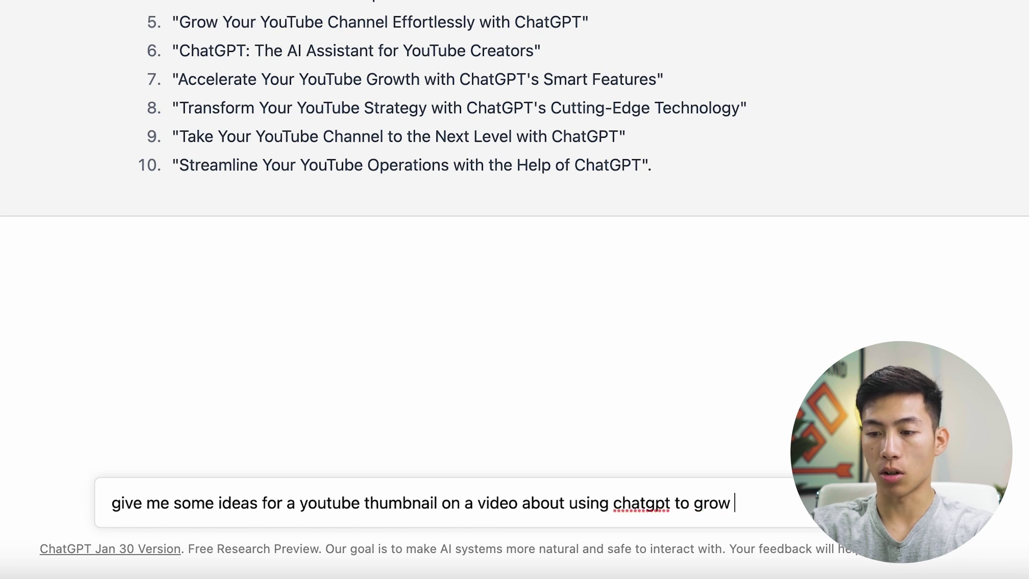
key(Return)
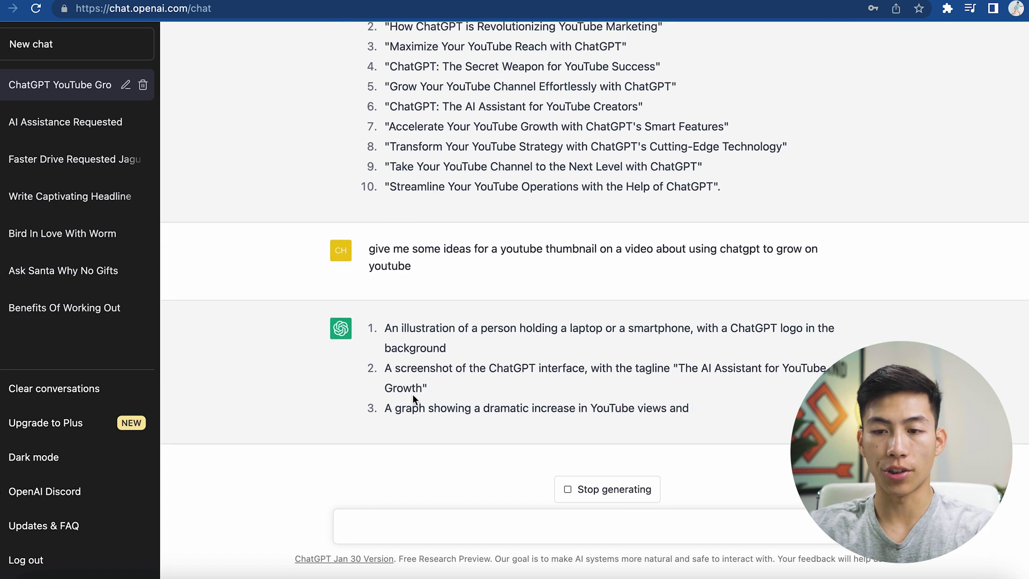
scroll(384, 68, up, 2)
drag(385, 68, 752, 252)
click(751, 252)
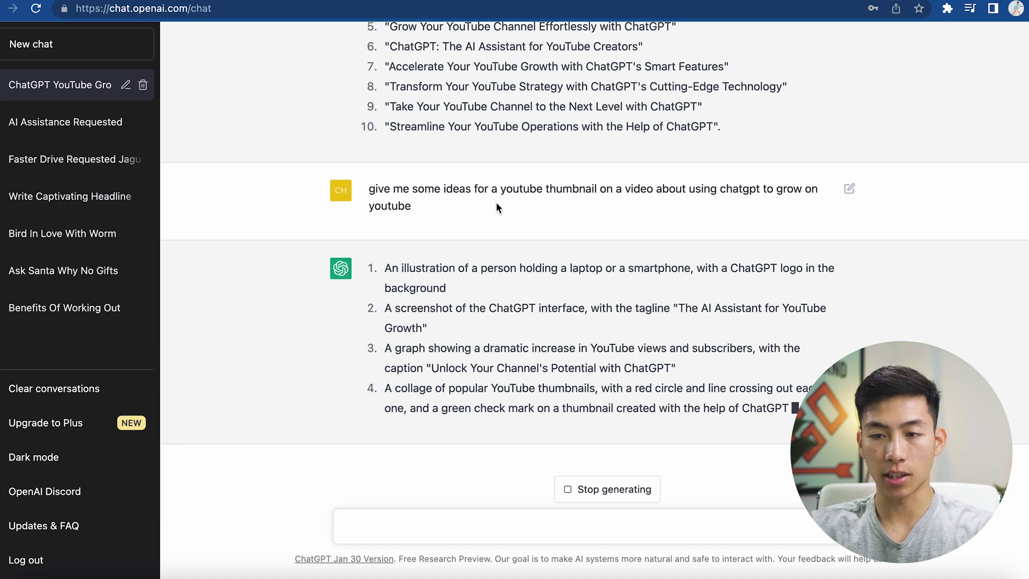
scroll(539, 192, up, 5)
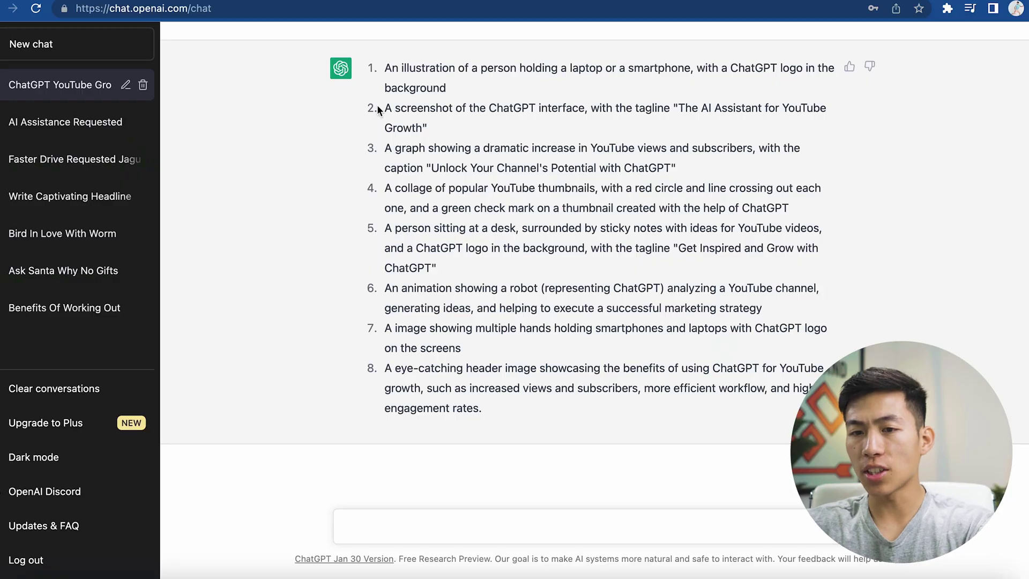
drag(386, 103, 523, 394)
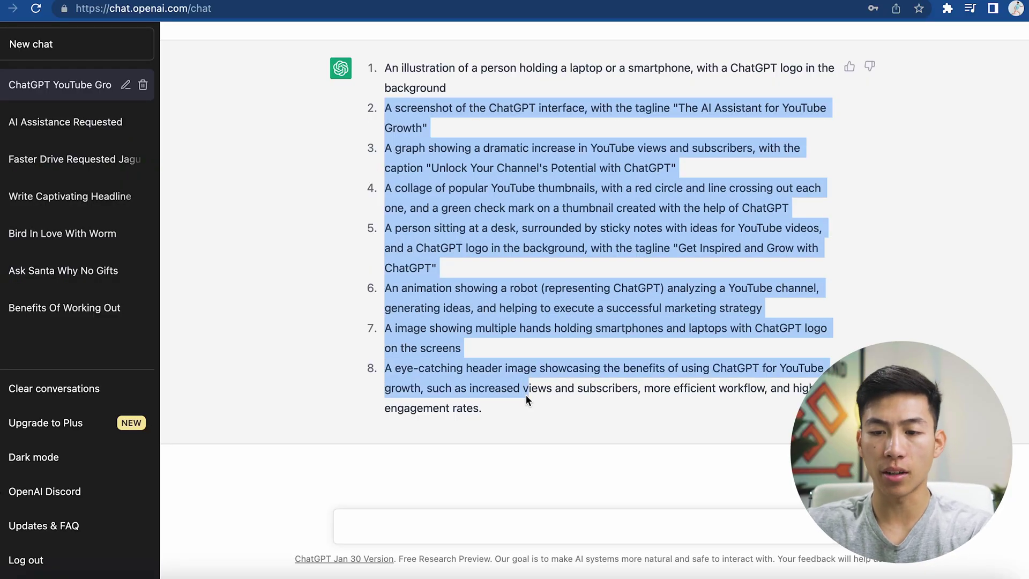
click(526, 394)
scroll(540, 211, up, 2)
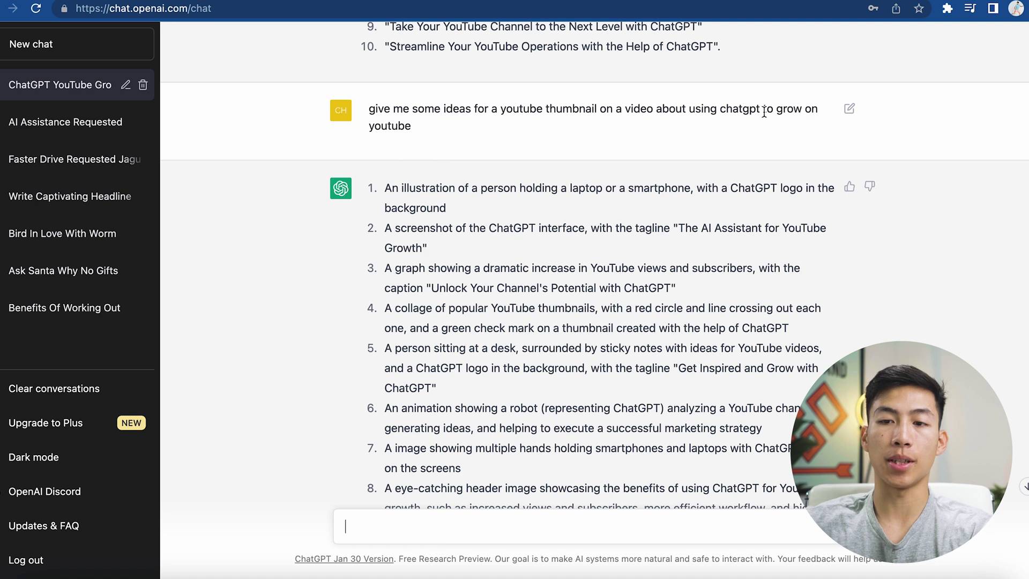
scroll(609, 266, down, 3)
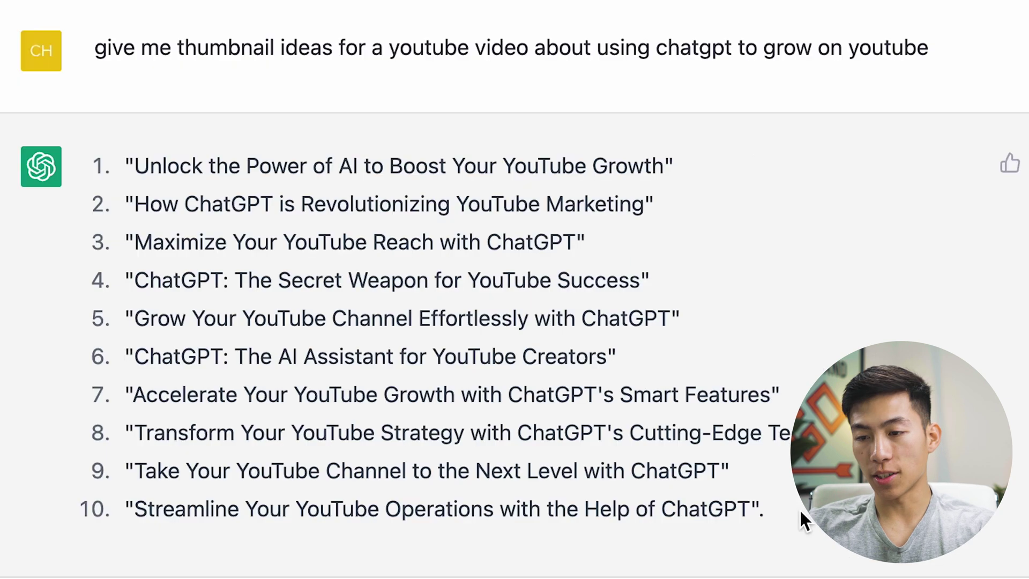
drag(799, 510, 126, 154)
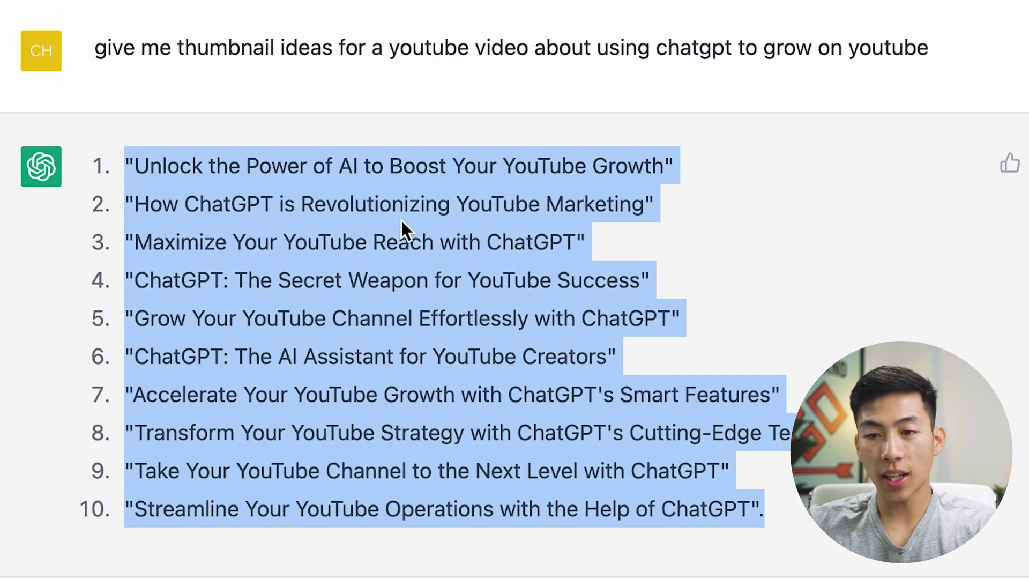
click(792, 256)
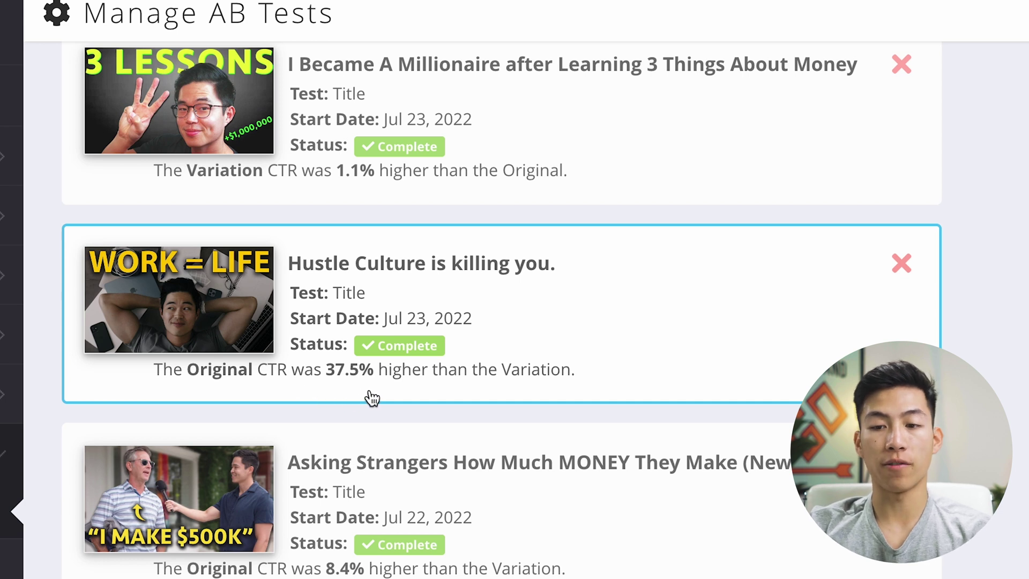
Open the Hustle Culture test results and highlight its original and variation titles
click(569, 333)
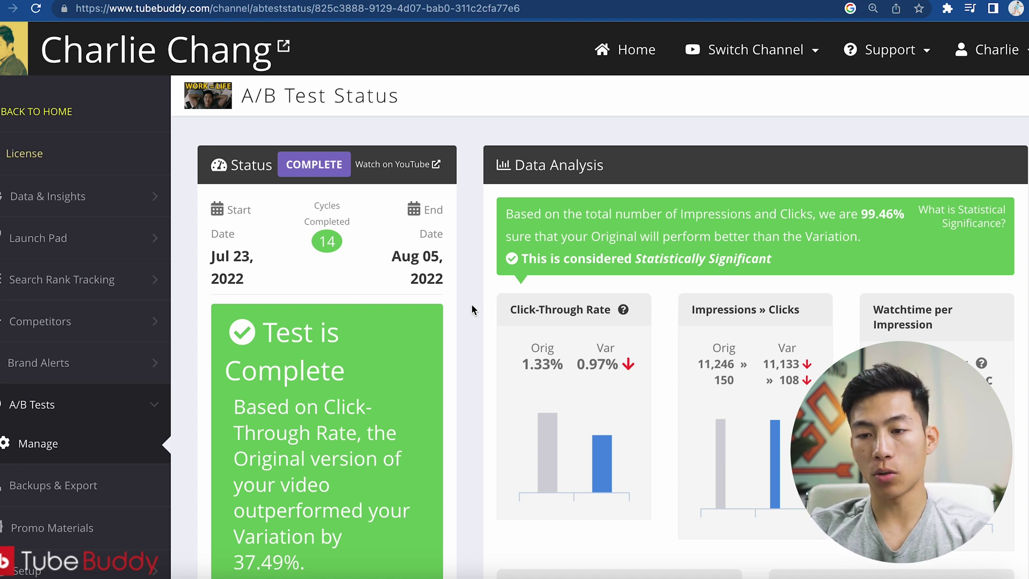
scroll(472, 306, down, 10)
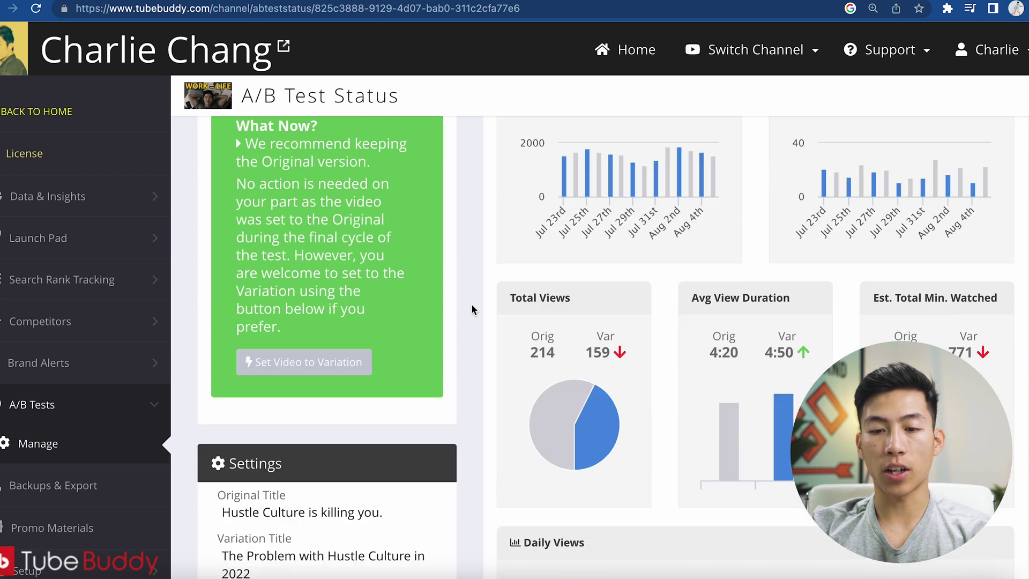
scroll(471, 303, down, 2)
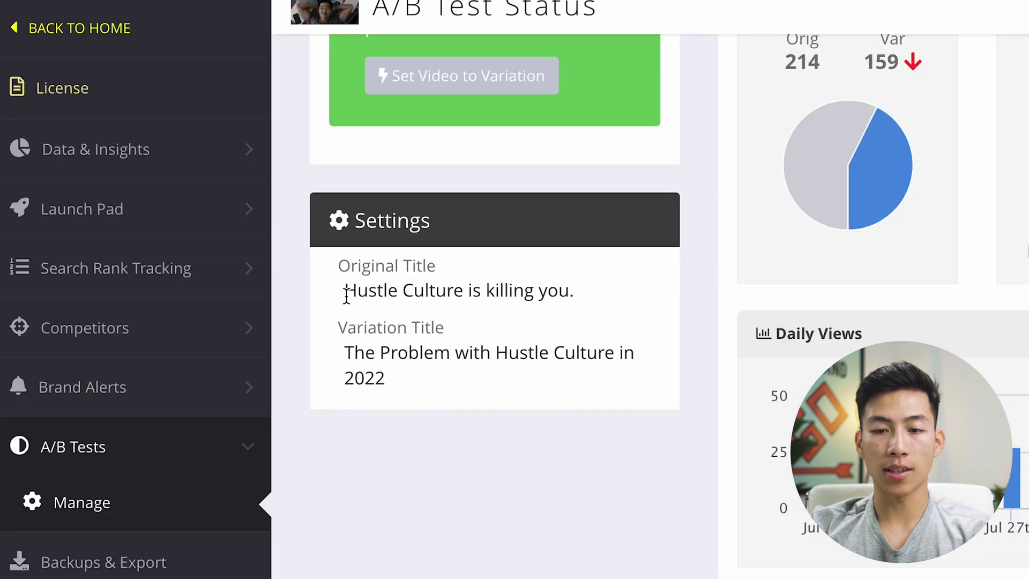
drag(346, 293, 503, 280)
click(593, 280)
triple_click(593, 280)
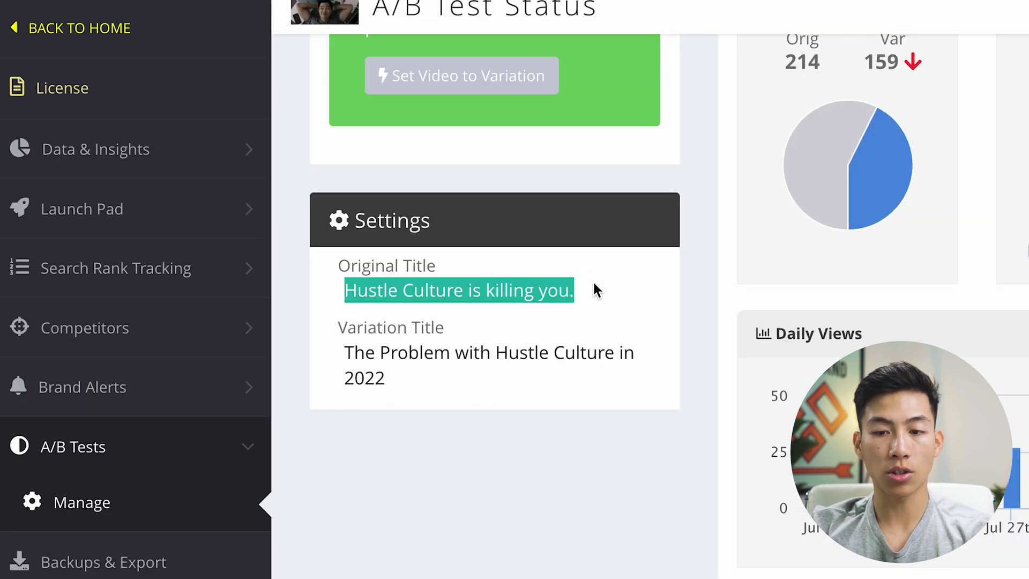
click(565, 308)
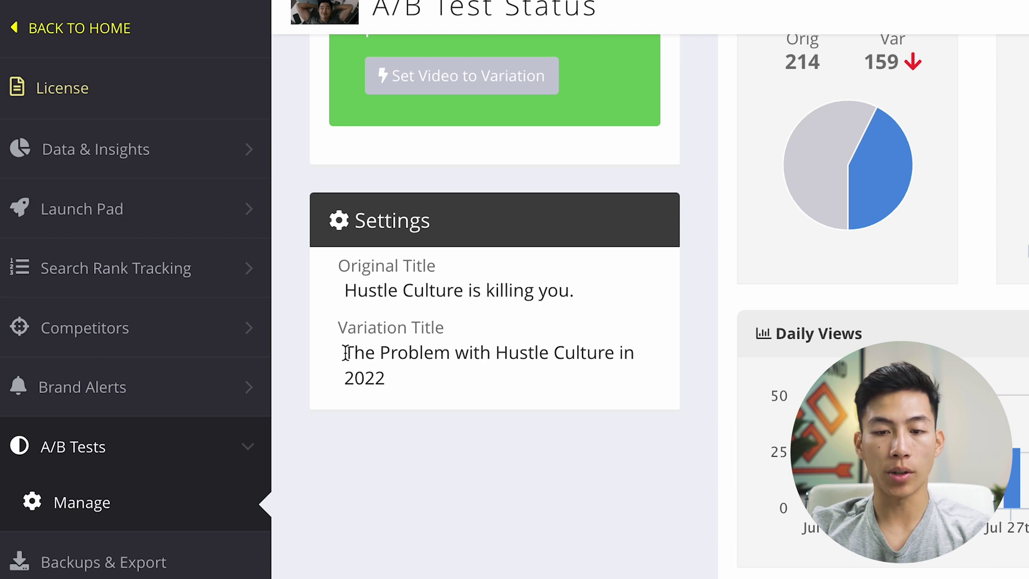
drag(346, 353, 453, 386)
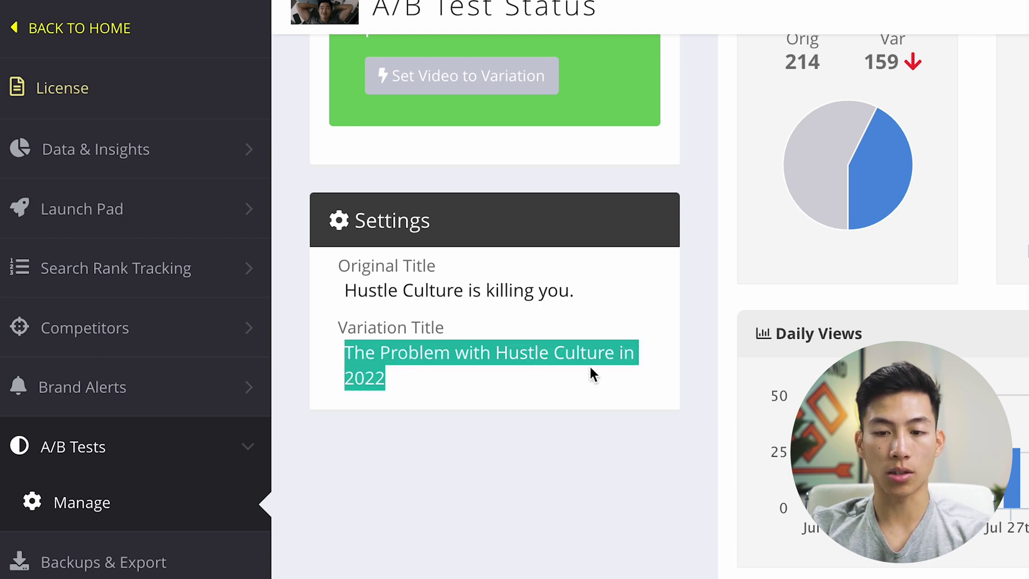
click(568, 441)
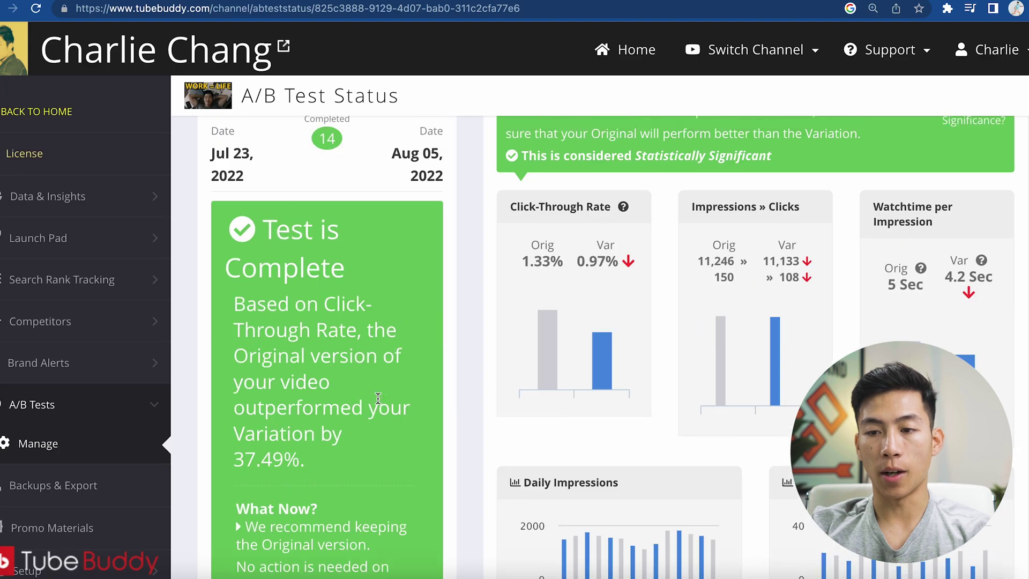
scroll(377, 397, down, 1)
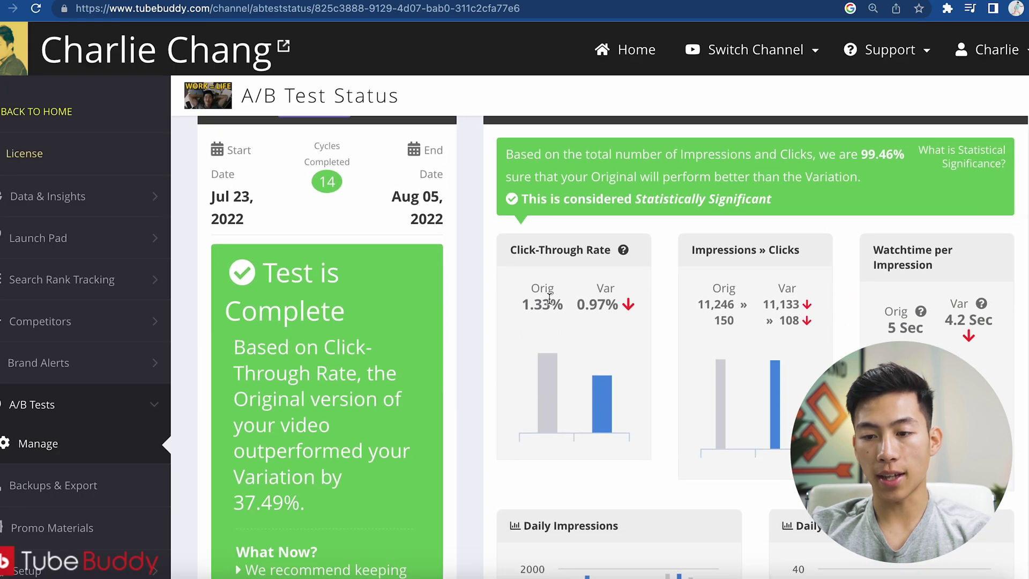
mouse_move(549, 328)
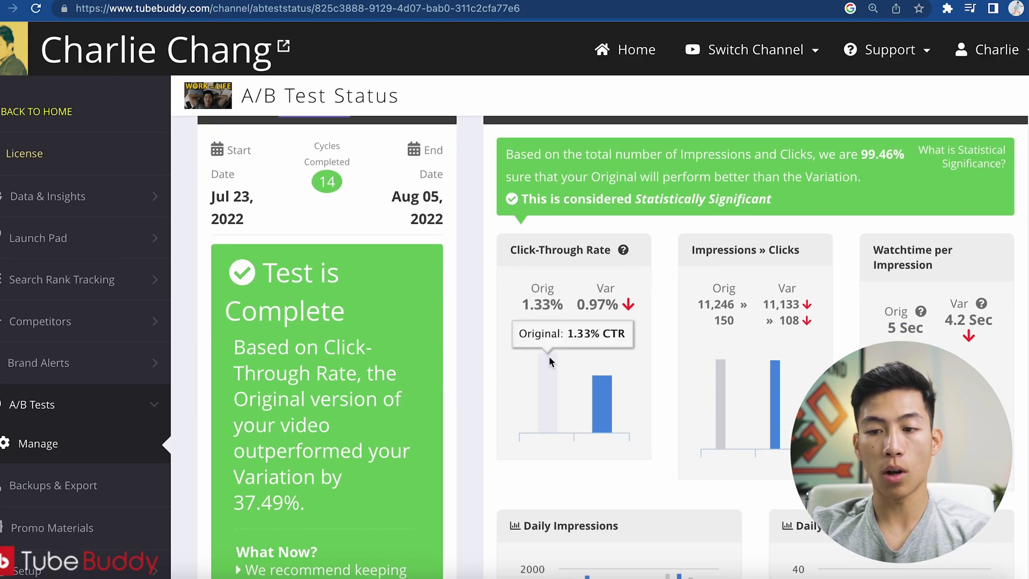
mouse_move(611, 399)
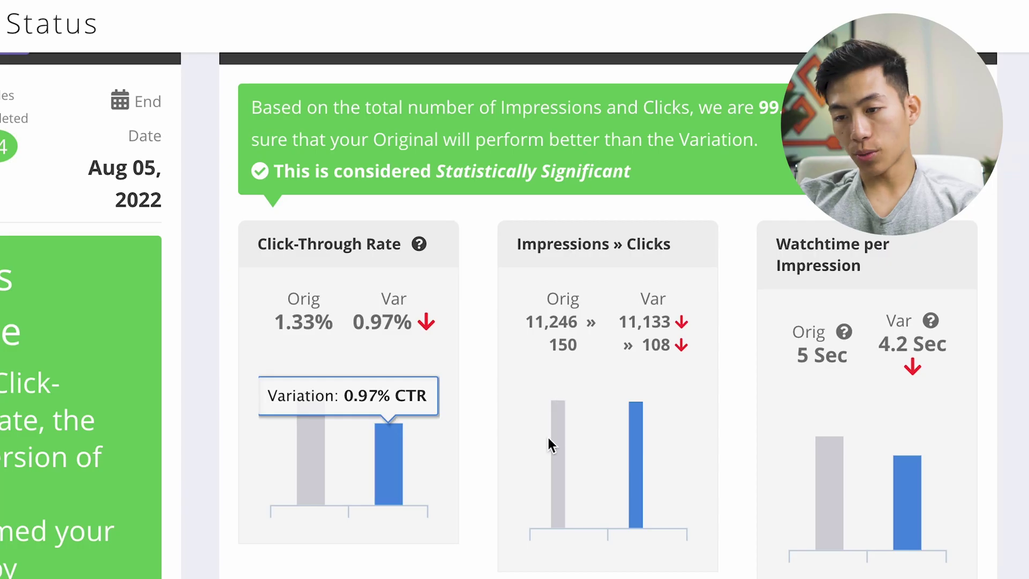
mouse_move(729, 380)
mouse_move(643, 447)
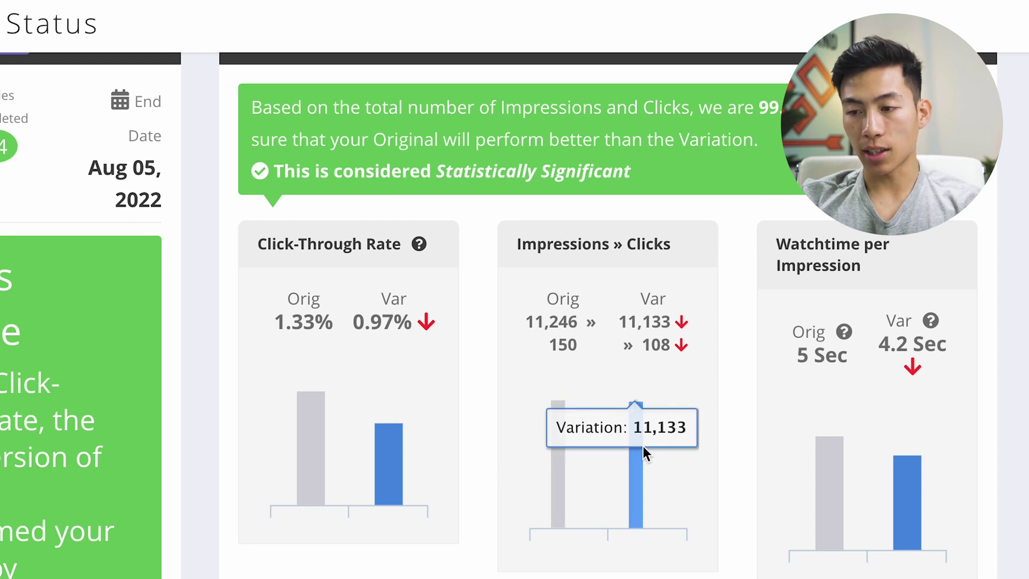
scroll(726, 462, down, 10)
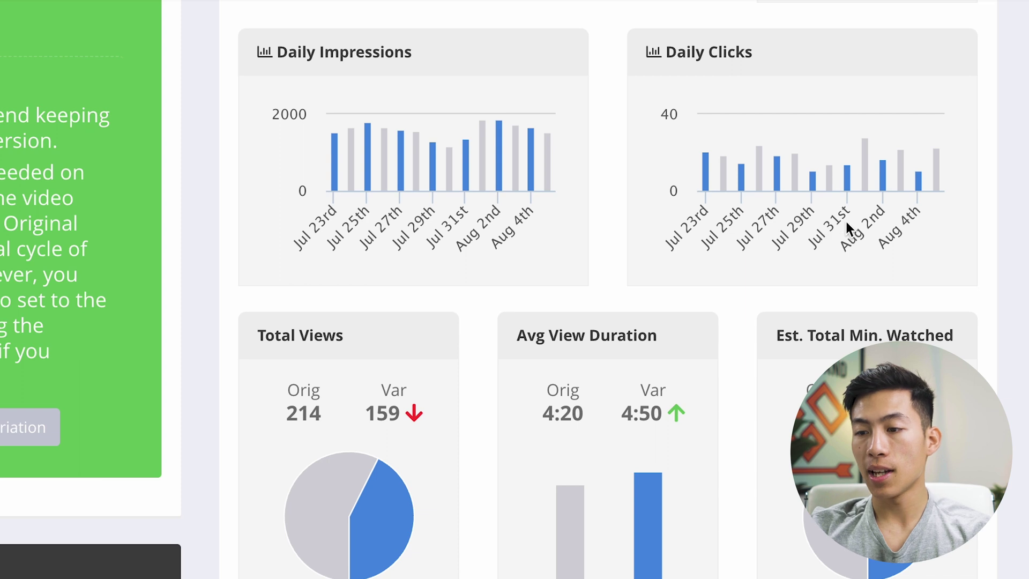
scroll(780, 269, down, 5)
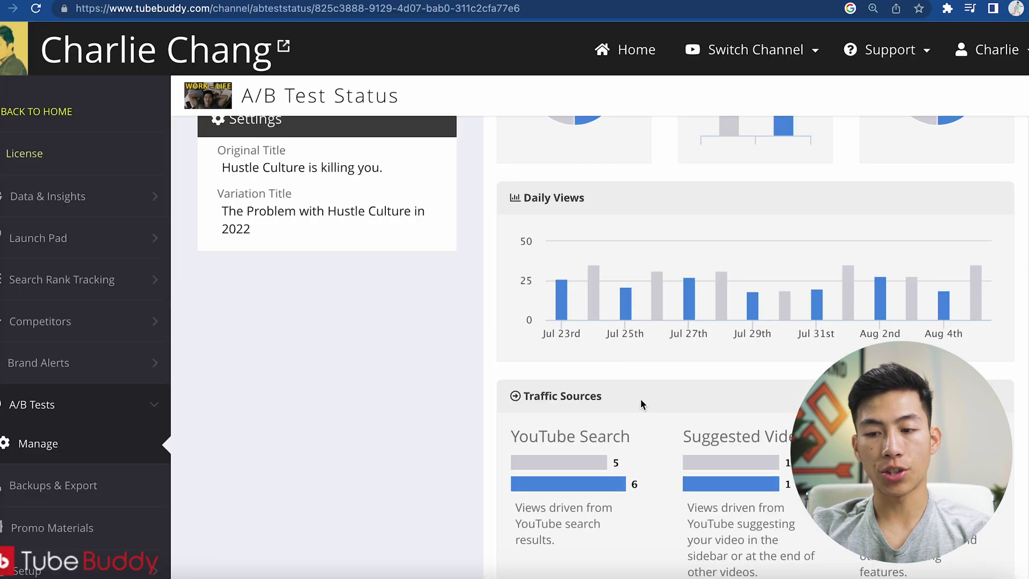
scroll(641, 399, up, 10)
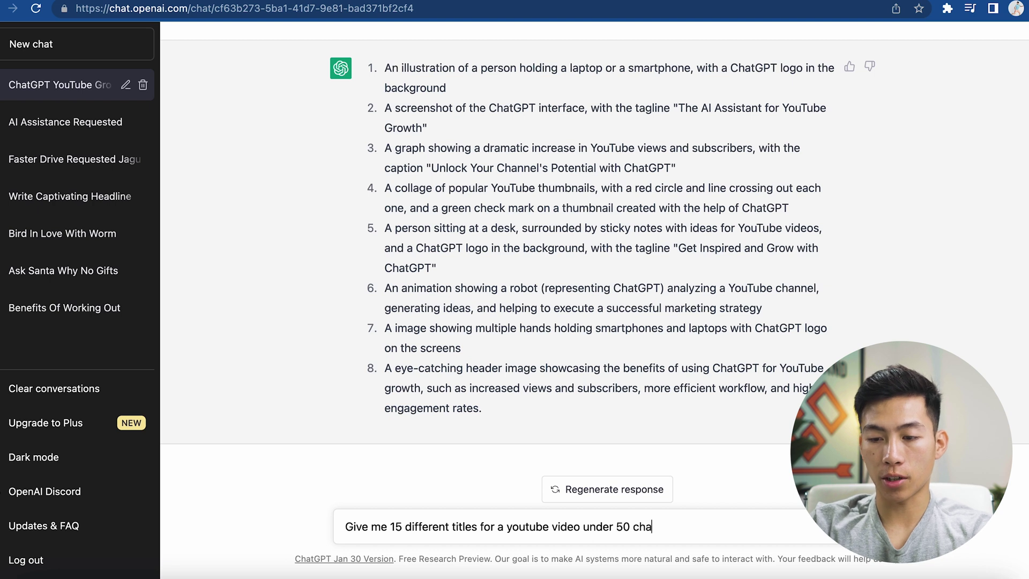
Request 15 titles under 50 characters for a video on how hustle culture is killing you
text(racters based on a video abo)
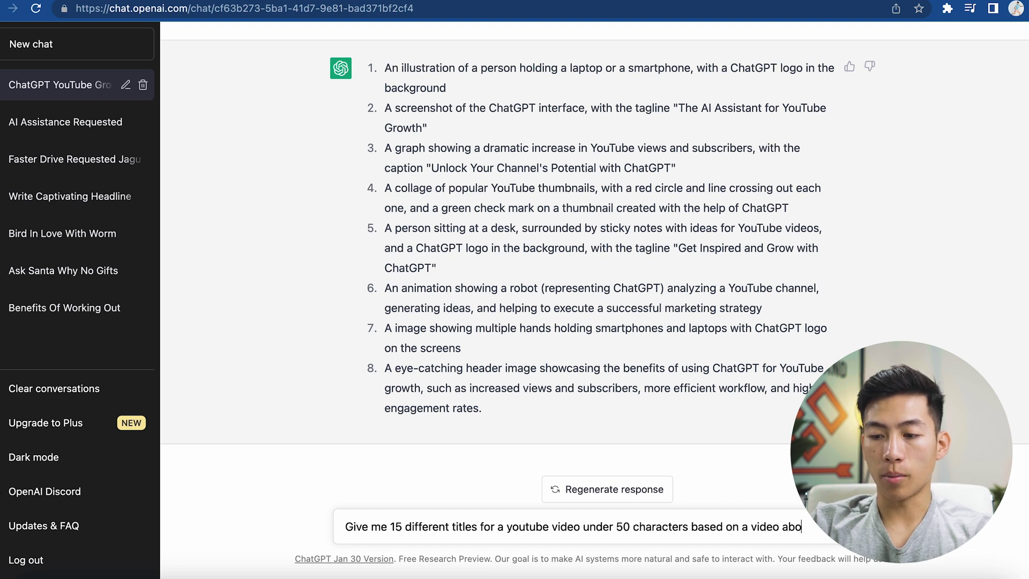
text(ut how hust)
text(le c)
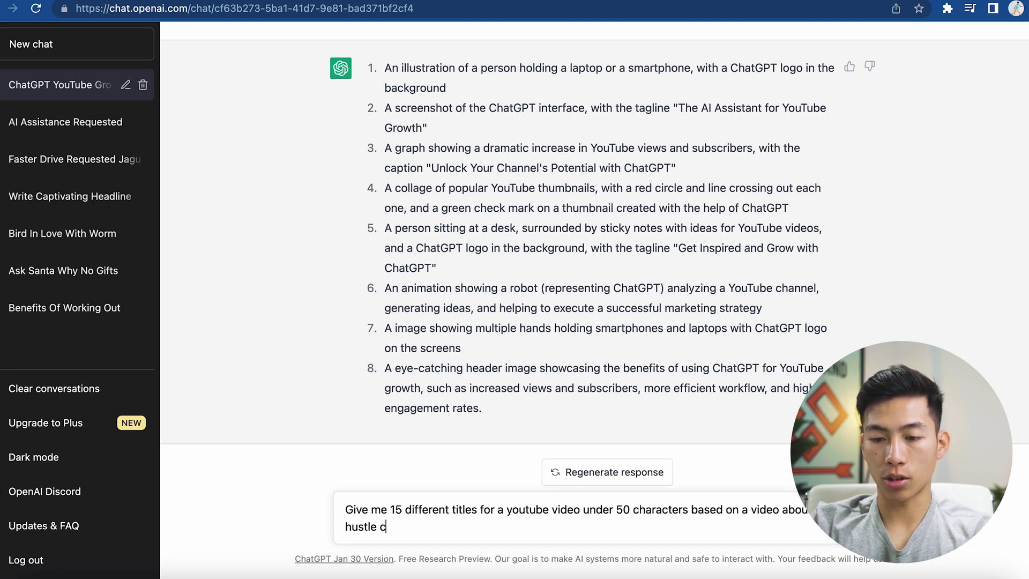
text(ulture is killing you)
key(Return)
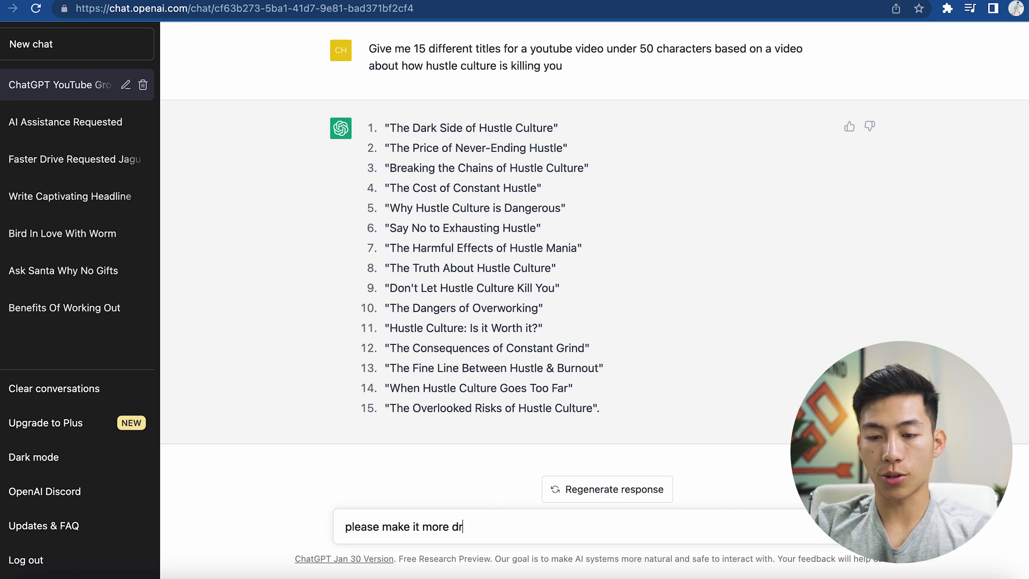
Ask for more dramatic hustle-culture titles, then ask how Mr. Beast would title the video
text(tic)
key(Return)
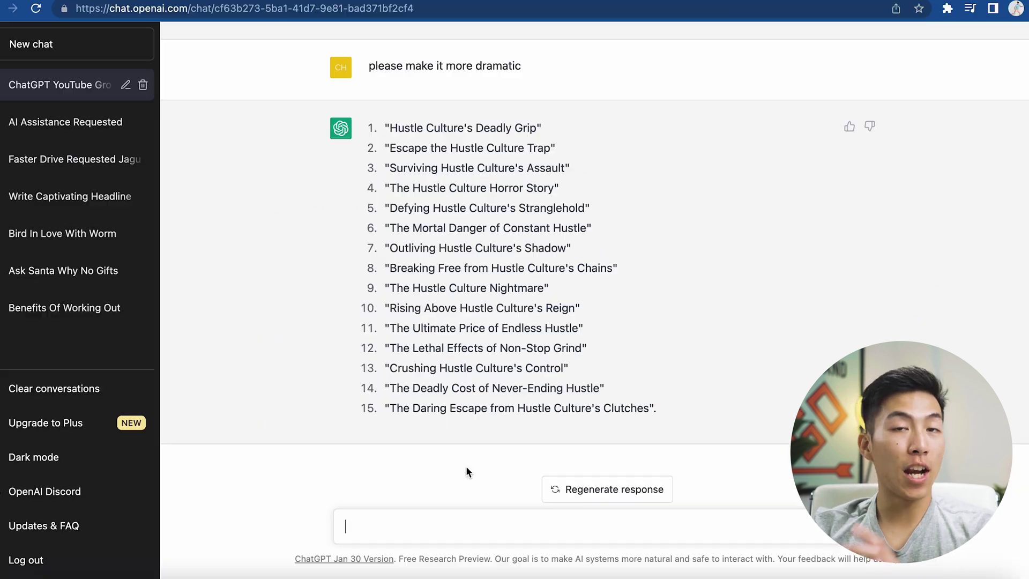
text(how would mr beast title the video)
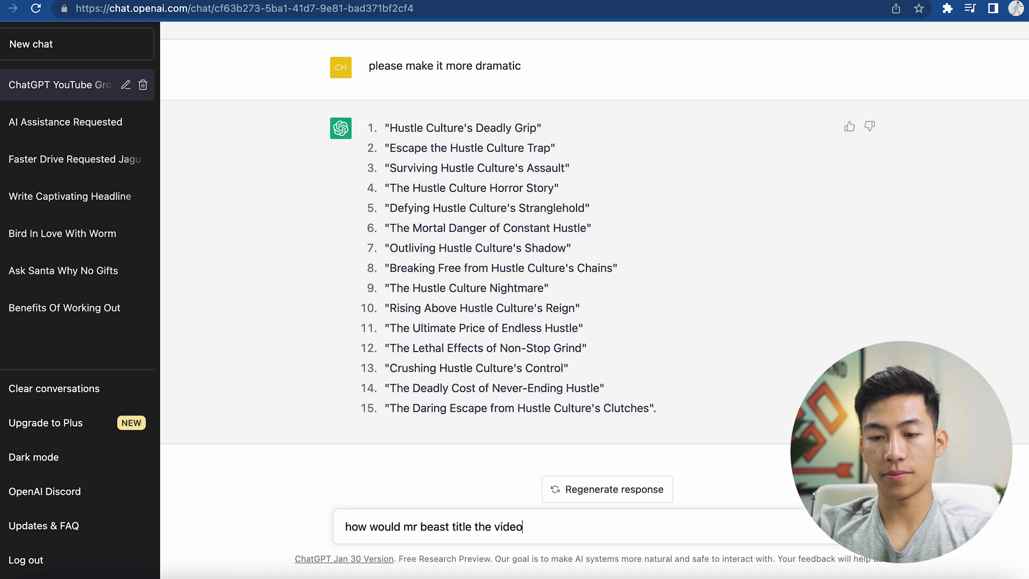
key(Return)
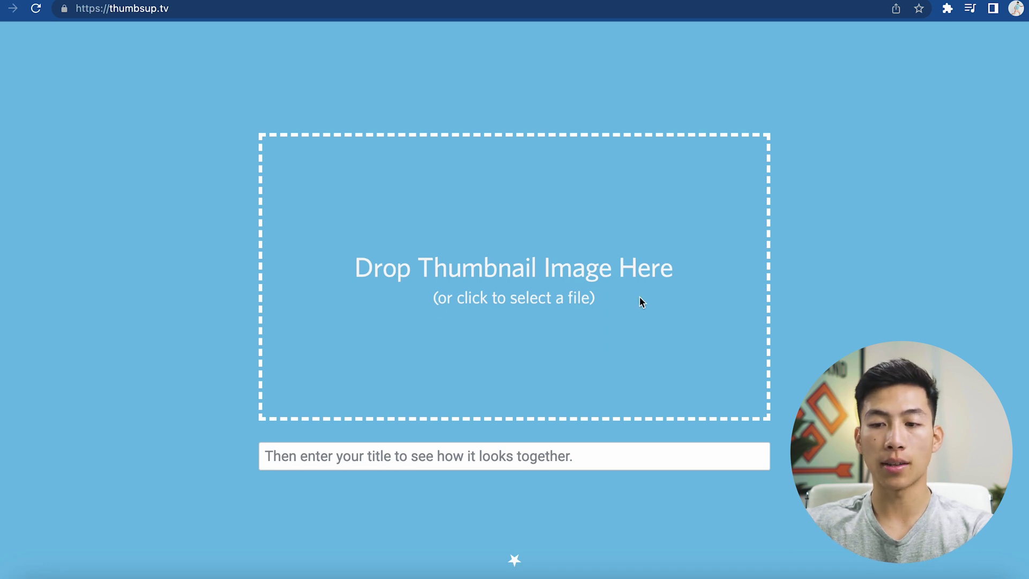
Load the WORK = LIFE thumbnail and paste the title 'I Nearly Died from Hustle Culture'
click(520, 458)
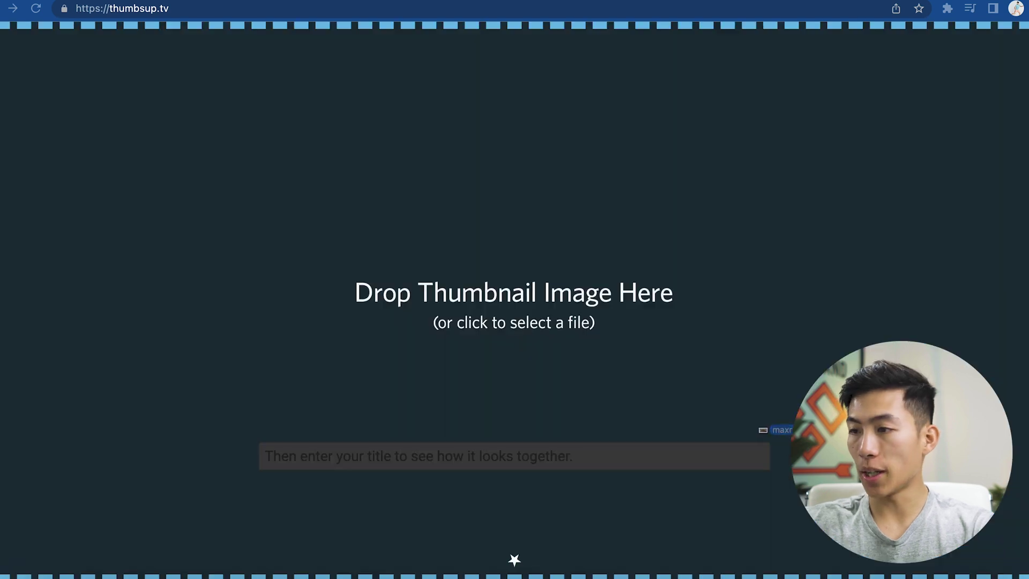
drag(729, 430, 603, 356)
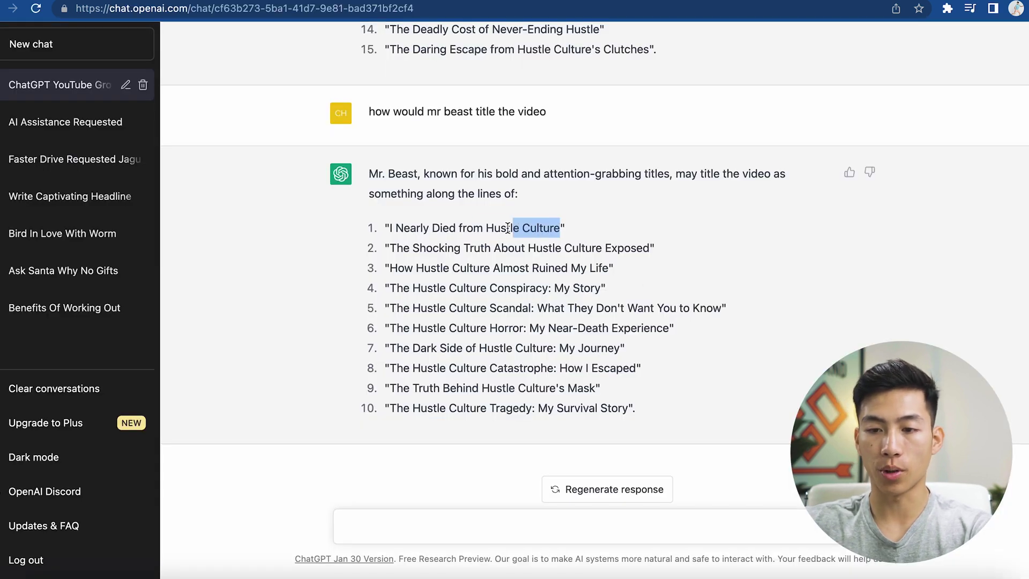
drag(508, 229, 405, 239)
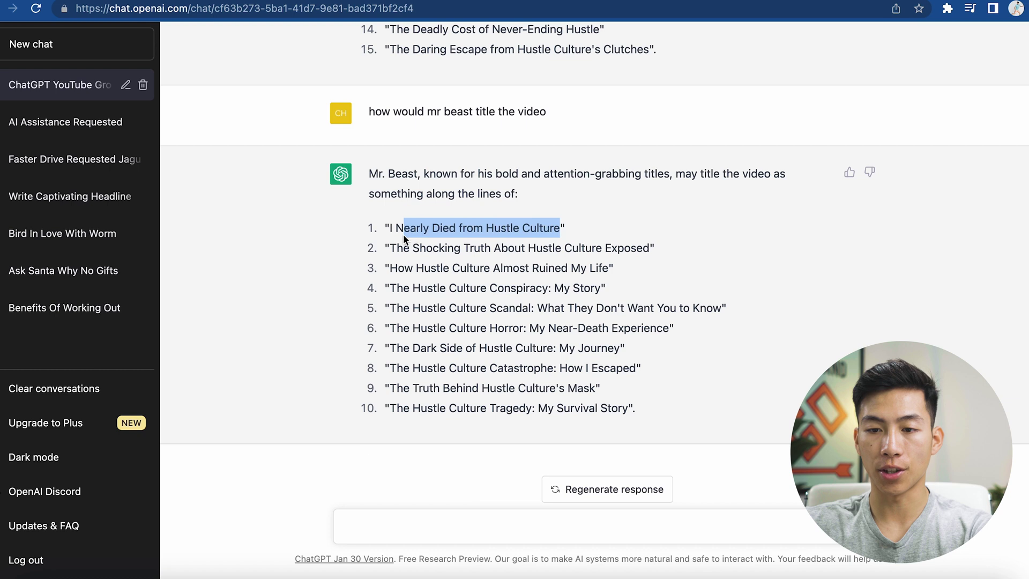
click(663, 236)
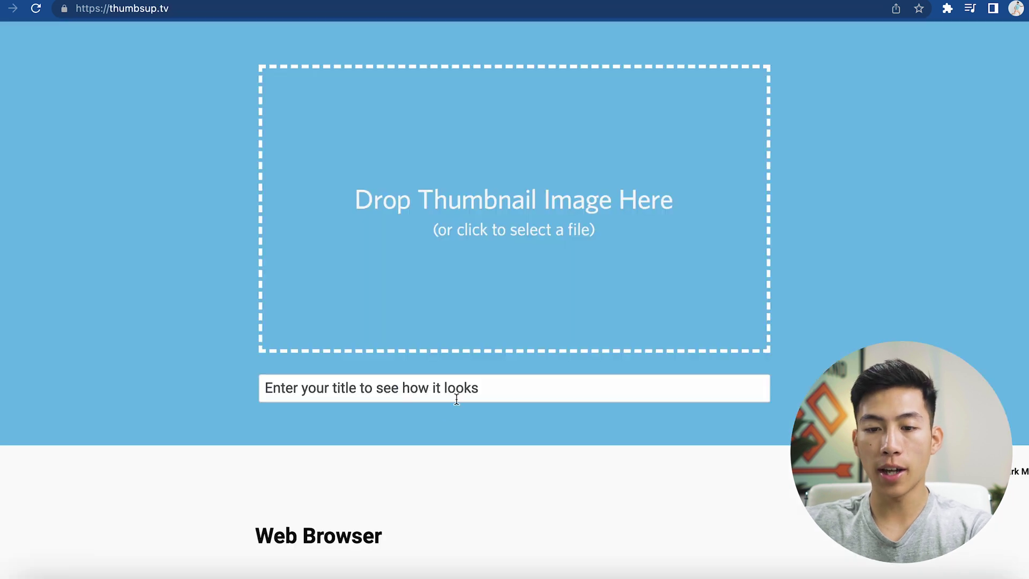
key(ctrl+a)
click(532, 394)
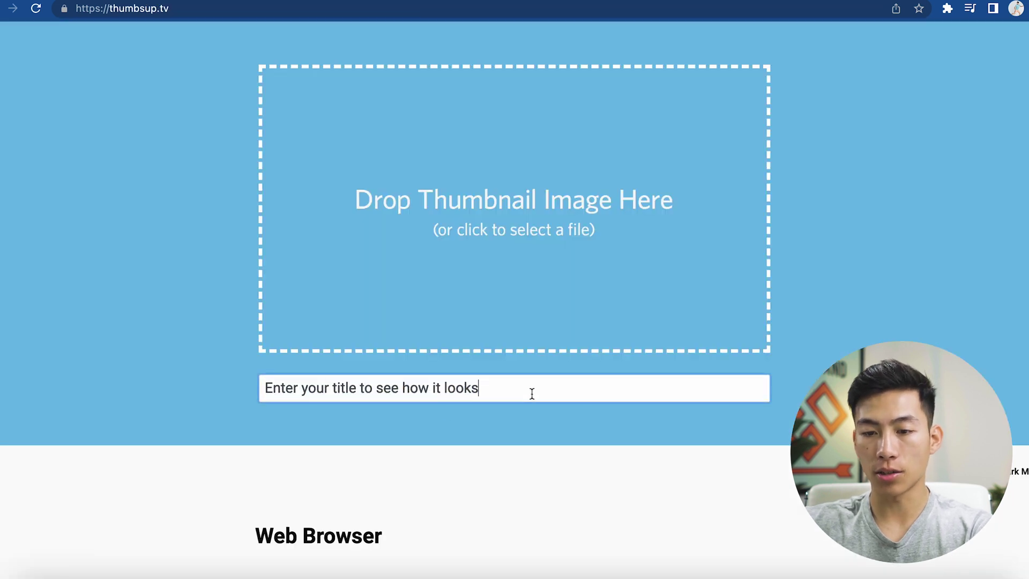
key(ctrl+a)
text(I Nearly Died from Hustle Culture)
Scroll through the previews, checking the title in the Home Large and Sidebar layouts
scroll(542, 422, down, 10)
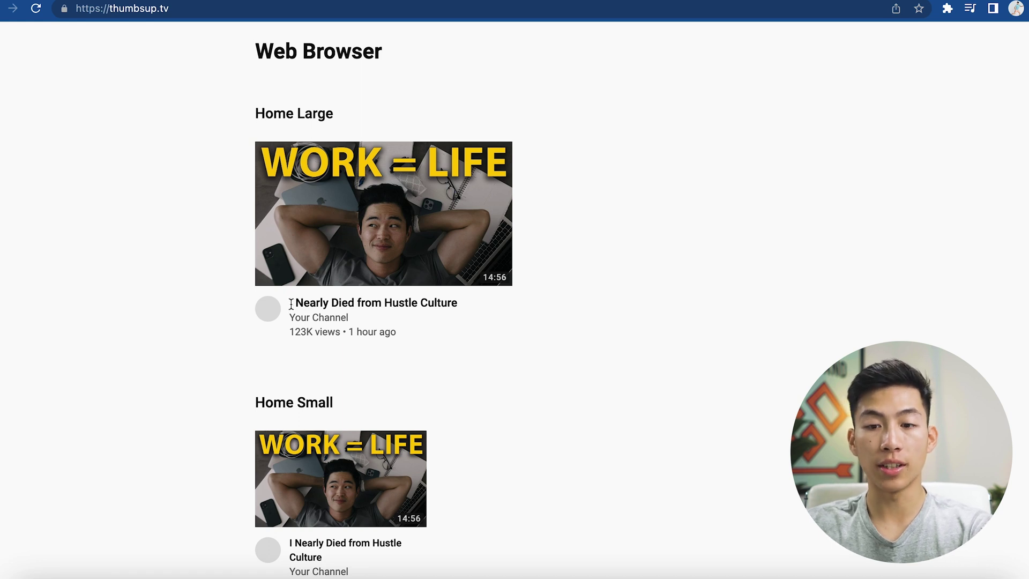
drag(291, 304, 456, 304)
key(super+c)
click(476, 311)
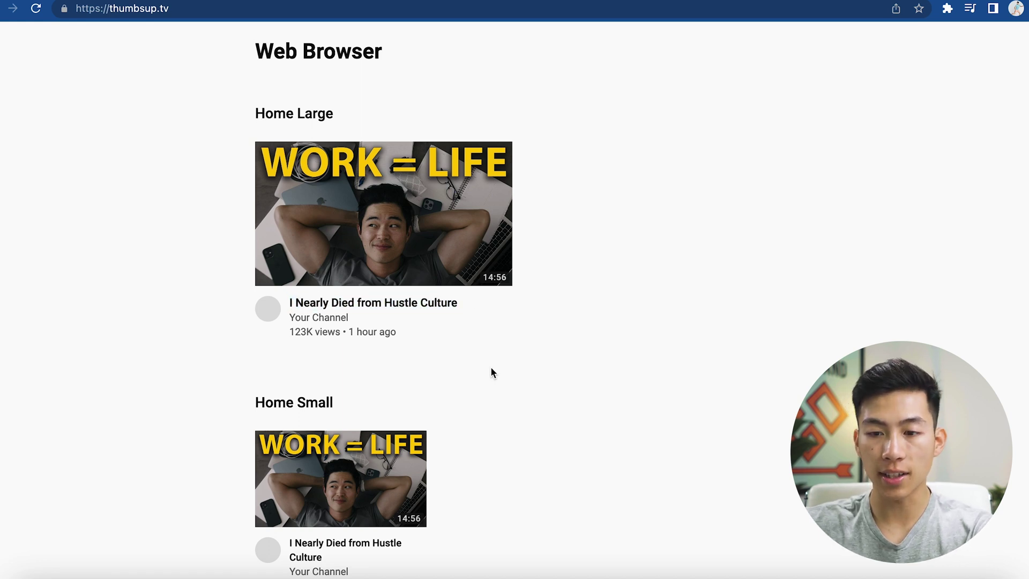
scroll(490, 369, down, 2)
scroll(492, 370, down, 5)
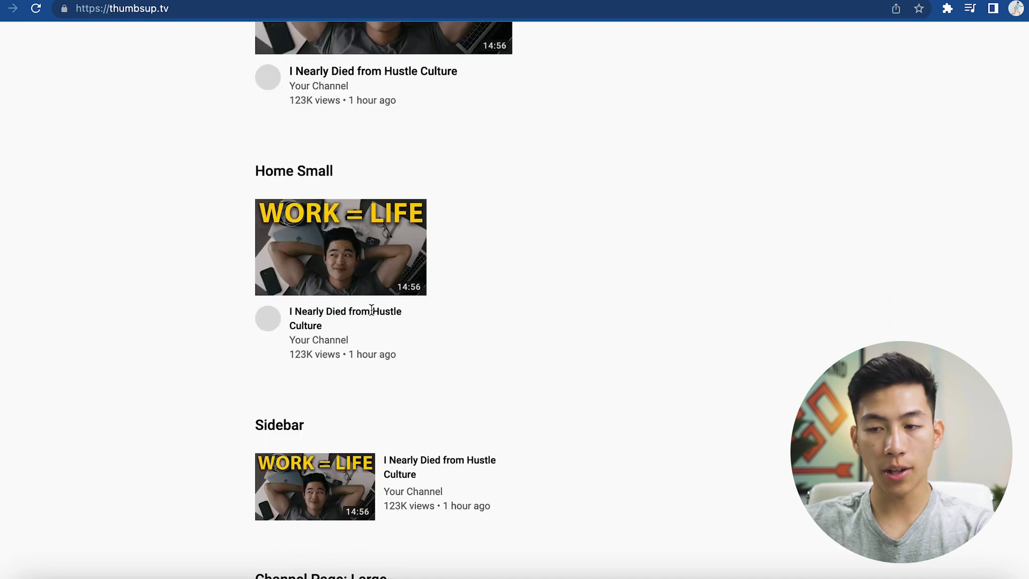
scroll(371, 310, down, 5)
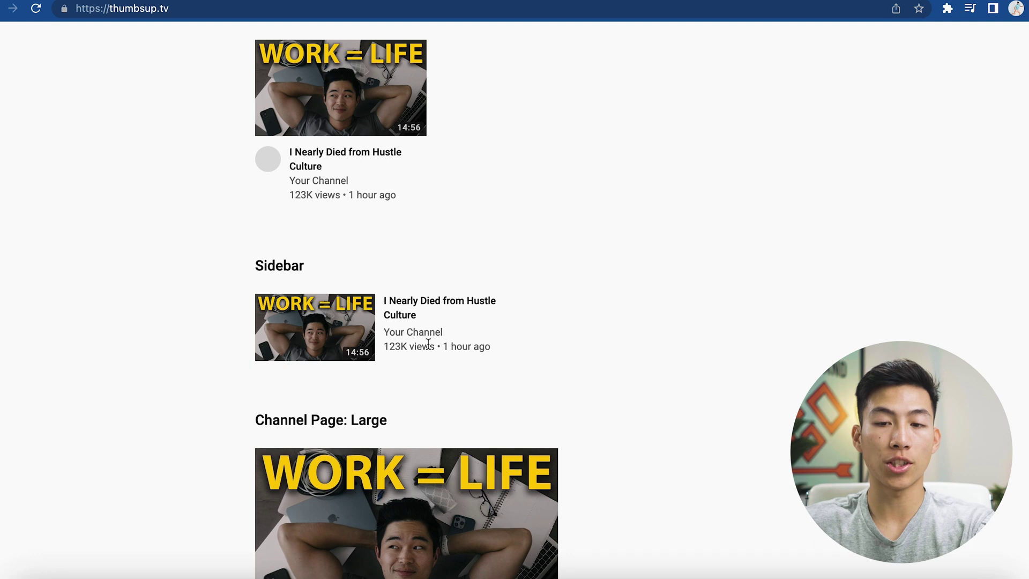
drag(510, 349, 384, 300)
click(478, 323)
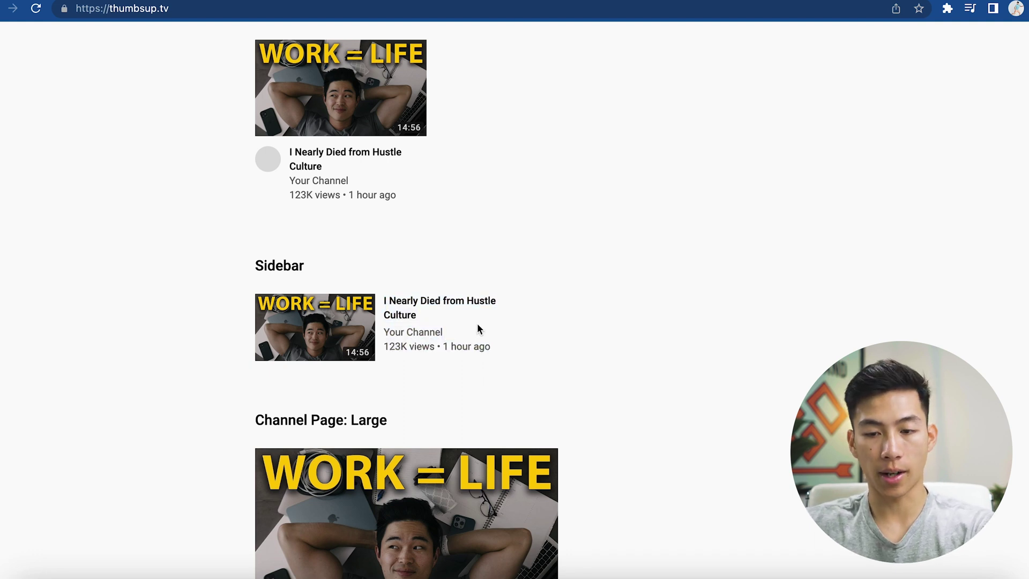
scroll(477, 325, down, 15)
scroll(479, 328, up, 1)
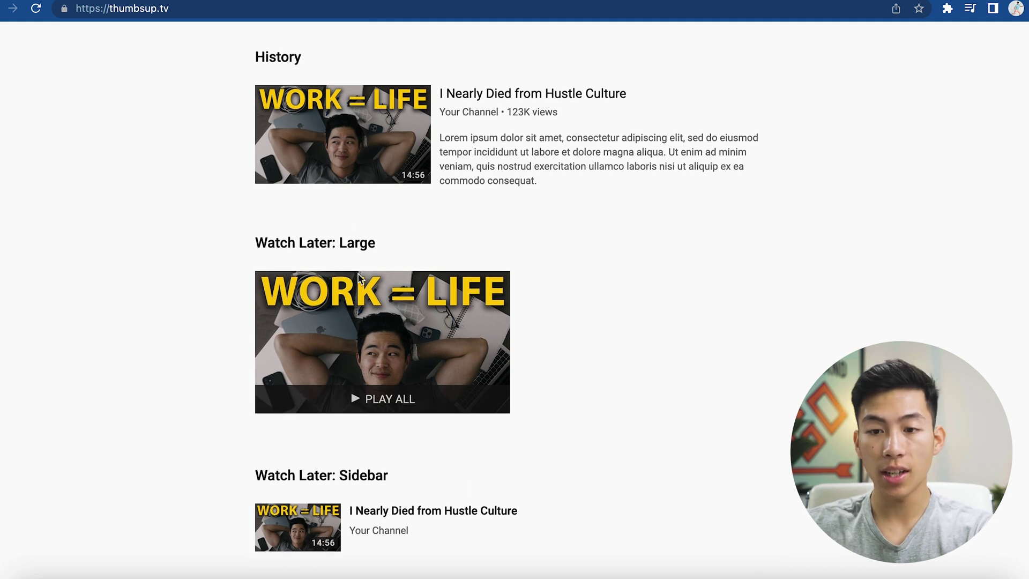
scroll(358, 278, down, 9)
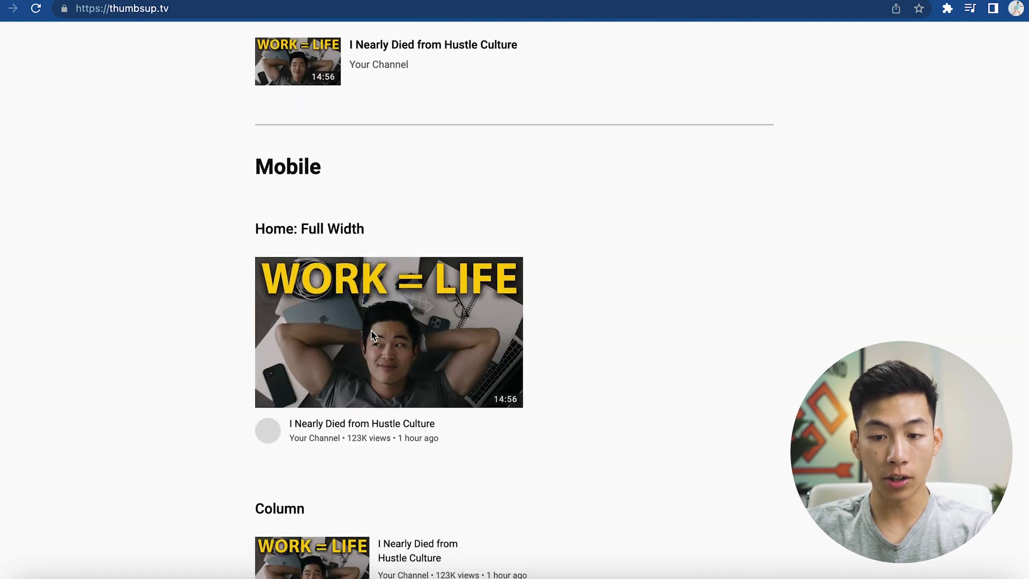
scroll(373, 355, down, 3)
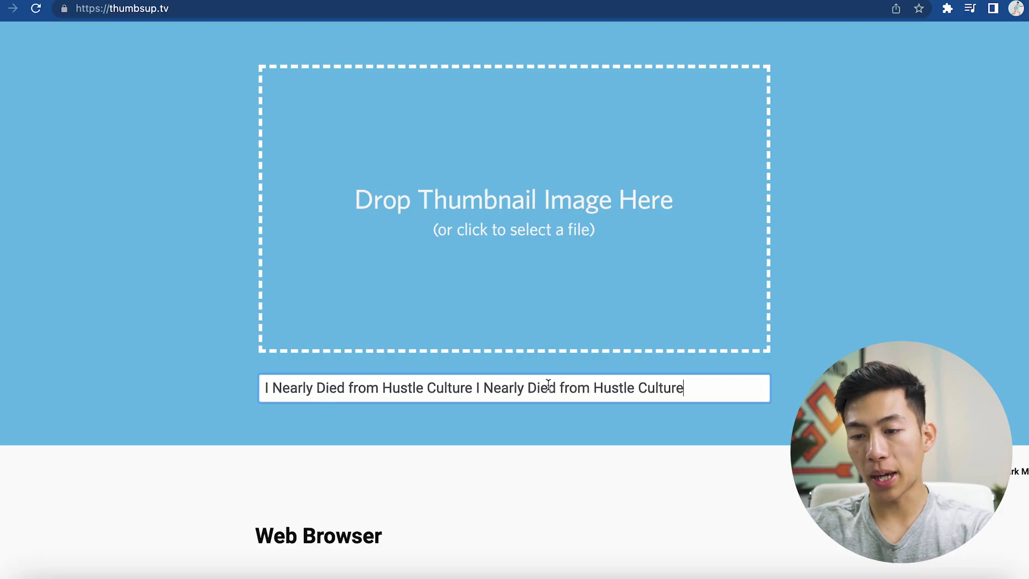
key(super+v)
Paste the title again to lengthen it and check its truncation in Home Large and Home Small
scroll(548, 385, down, 10)
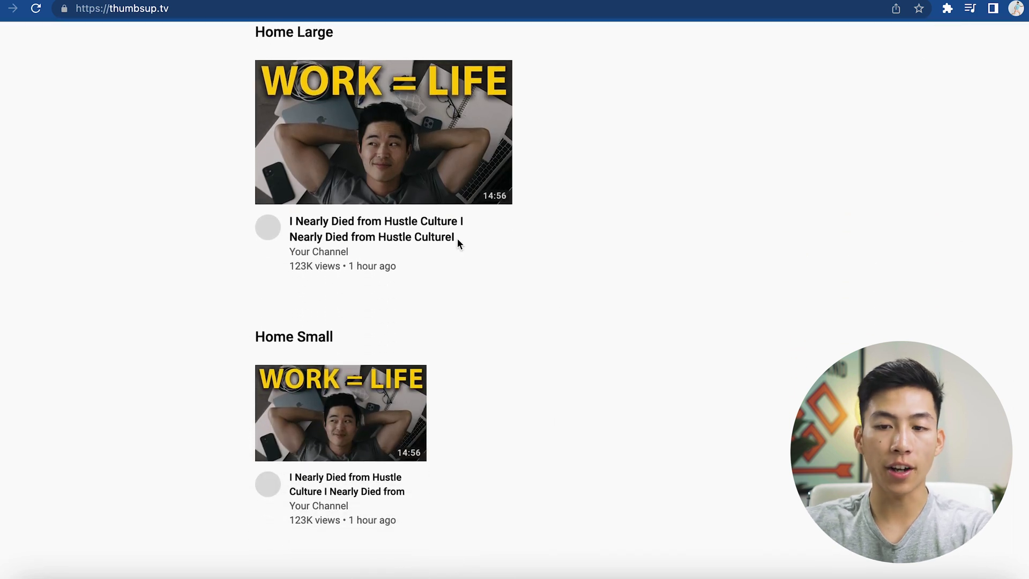
drag(458, 239, 288, 229)
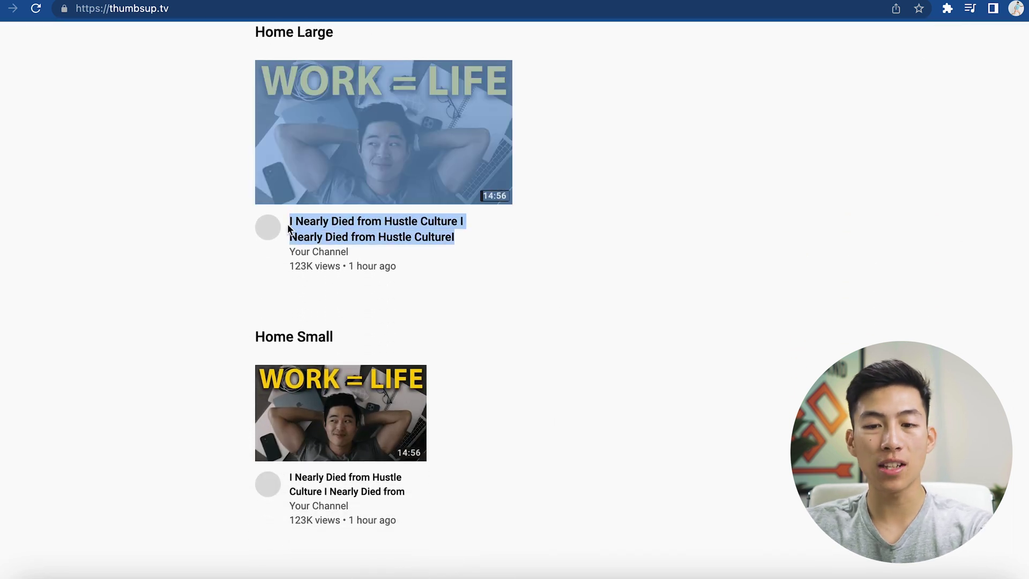
click(538, 270)
scroll(538, 270, down, 3)
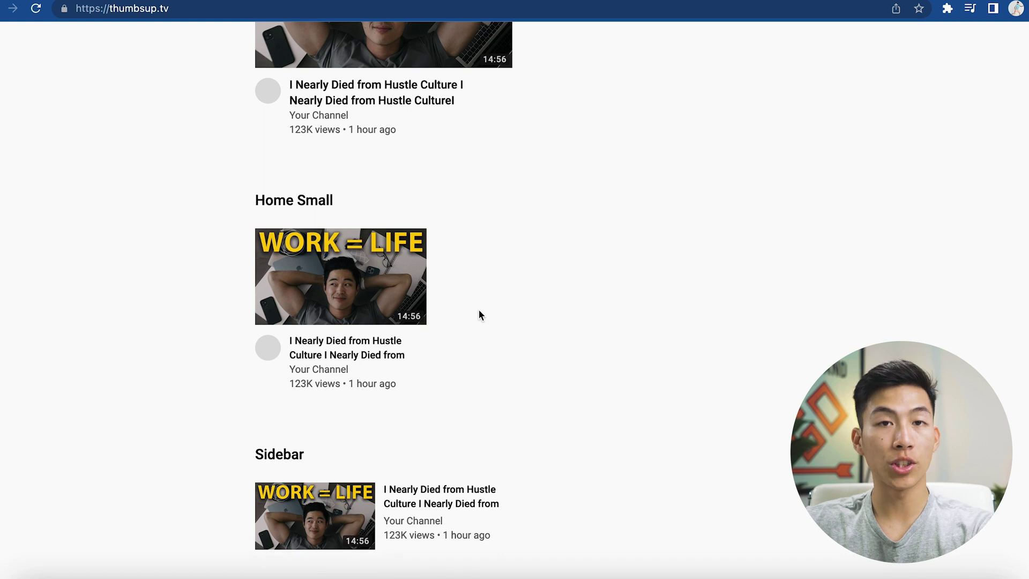
scroll(480, 313, down, 1)
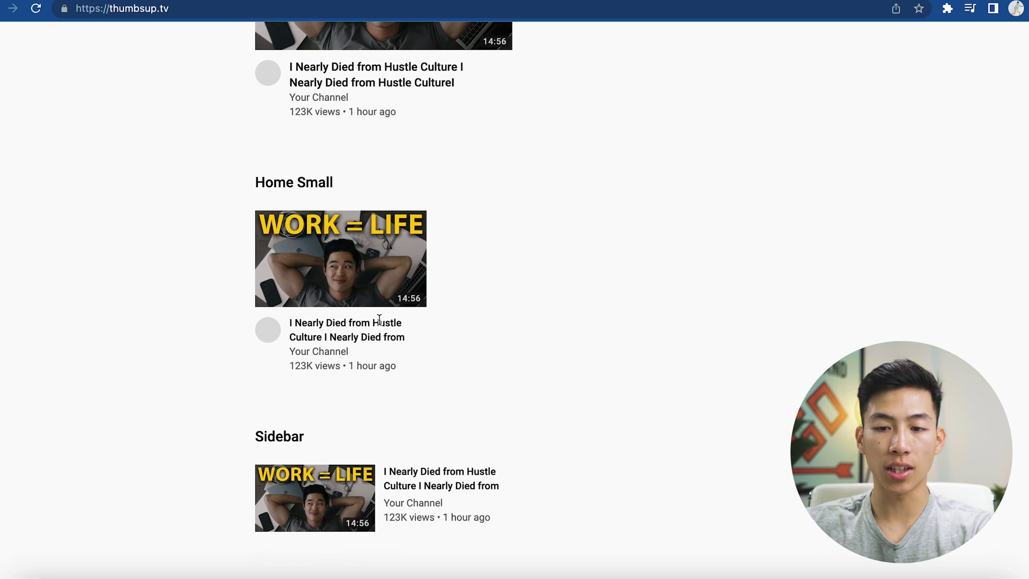
drag(324, 323, 313, 323)
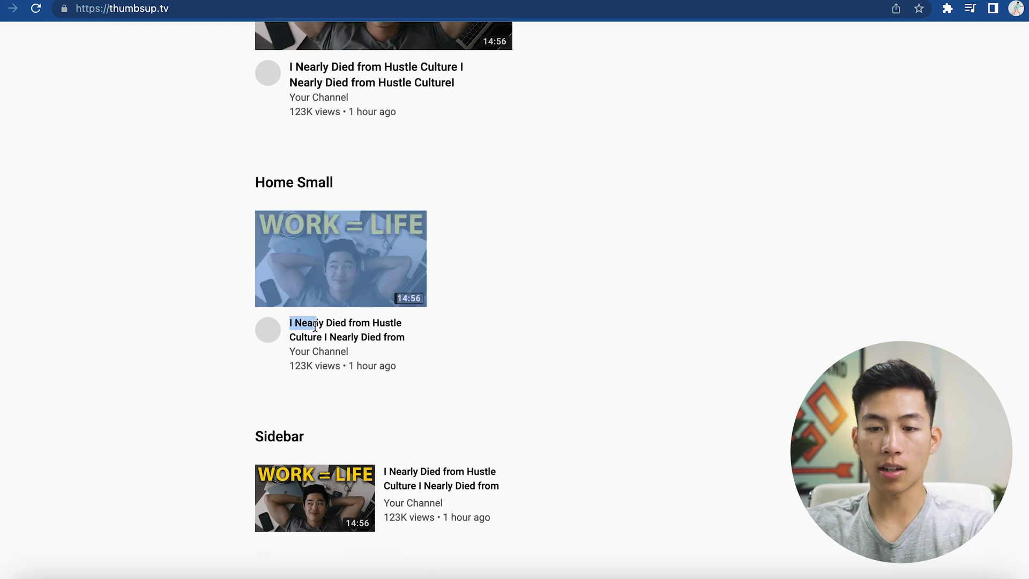
click(450, 332)
Check how the long title is cut off in the Column preview
scroll(450, 333, up, 6)
scroll(453, 338, up, 1)
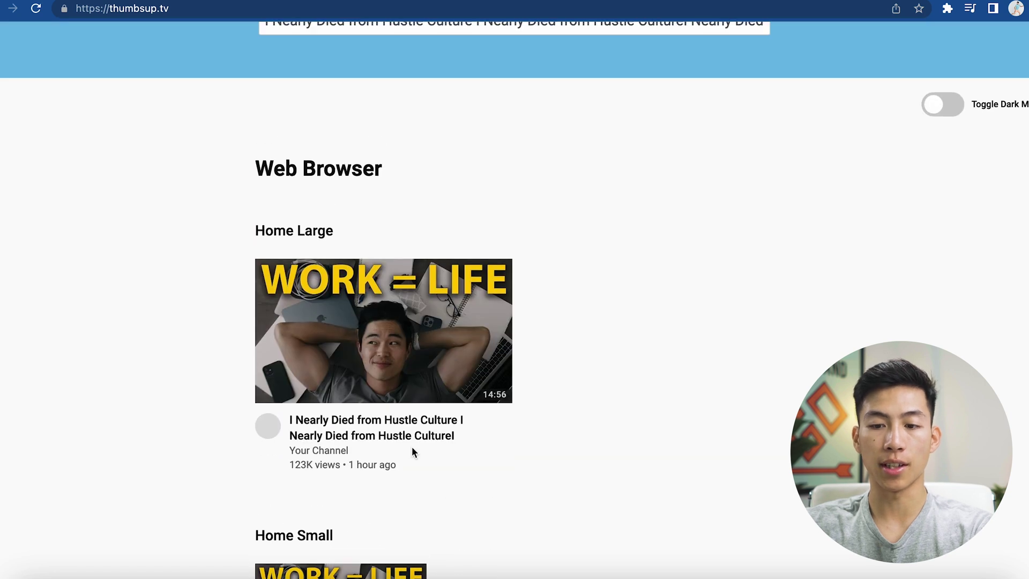
scroll(462, 435, down, 20)
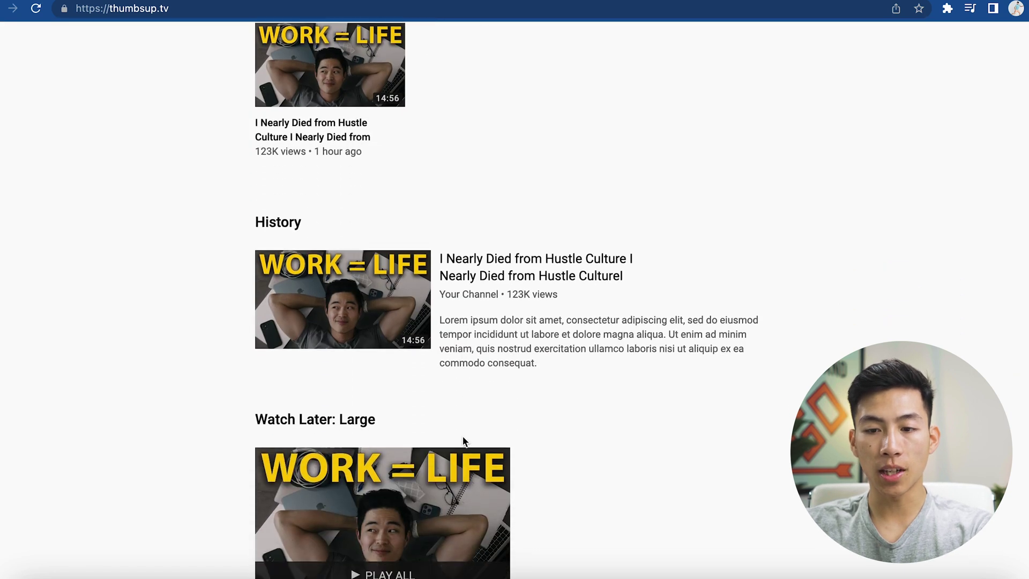
scroll(463, 437, down, 8)
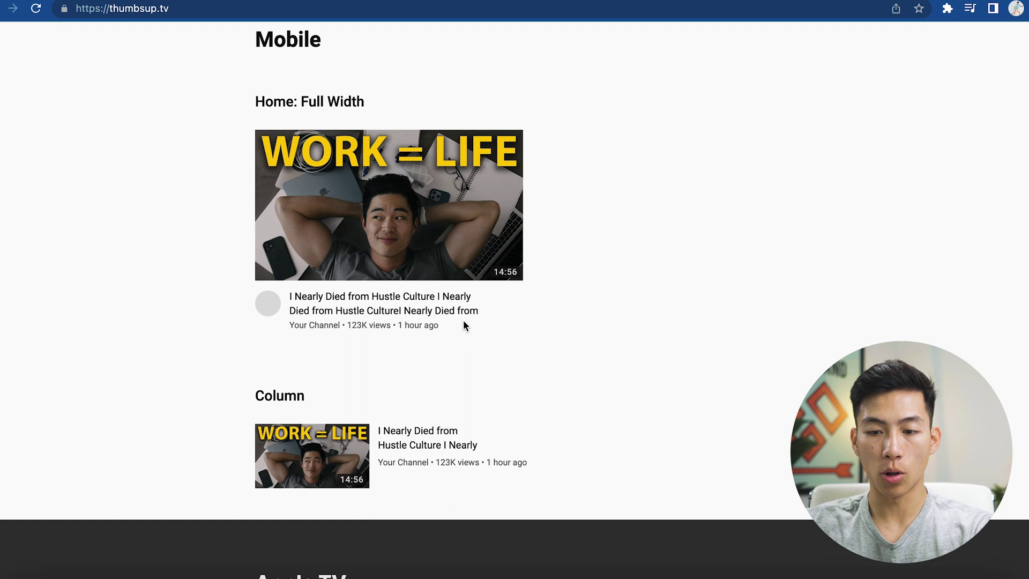
drag(452, 445, 379, 430)
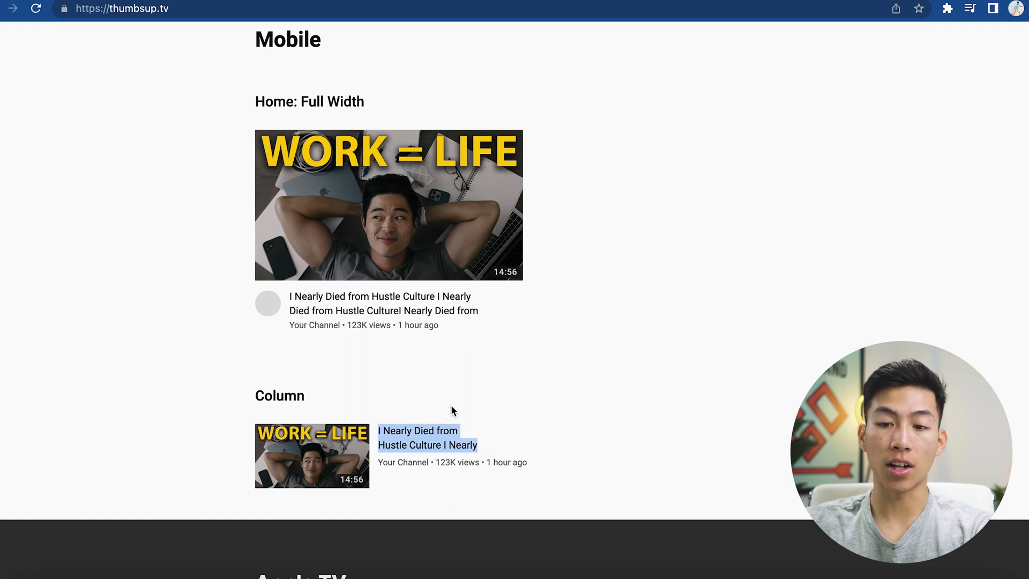
click(485, 409)
scroll(549, 384, up, 20)
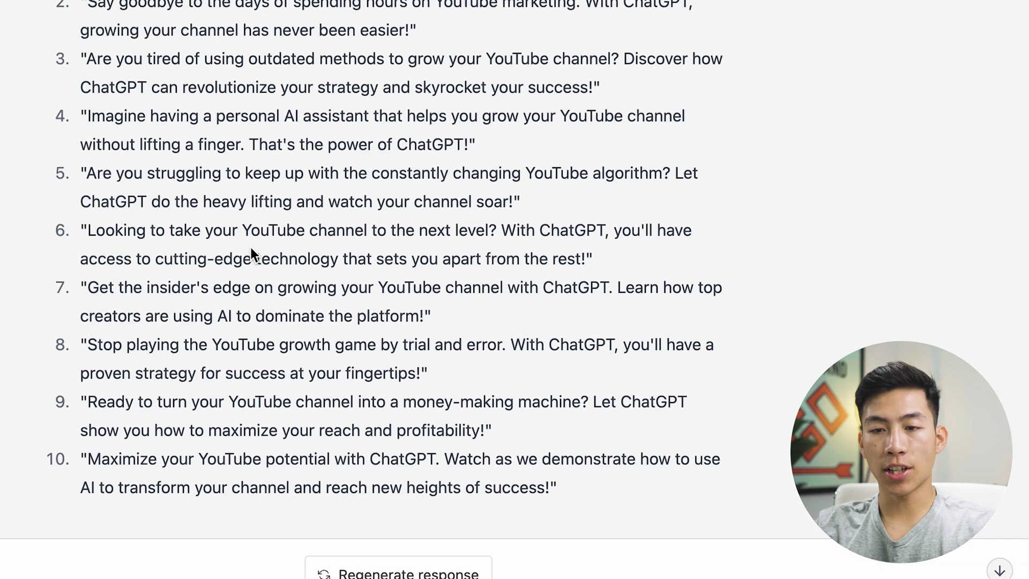
Review the hook suggestions, highlighting the first two, and begin typing 'what…' as a follow-up
scroll(250, 247, up, 1)
scroll(250, 246, down, 2)
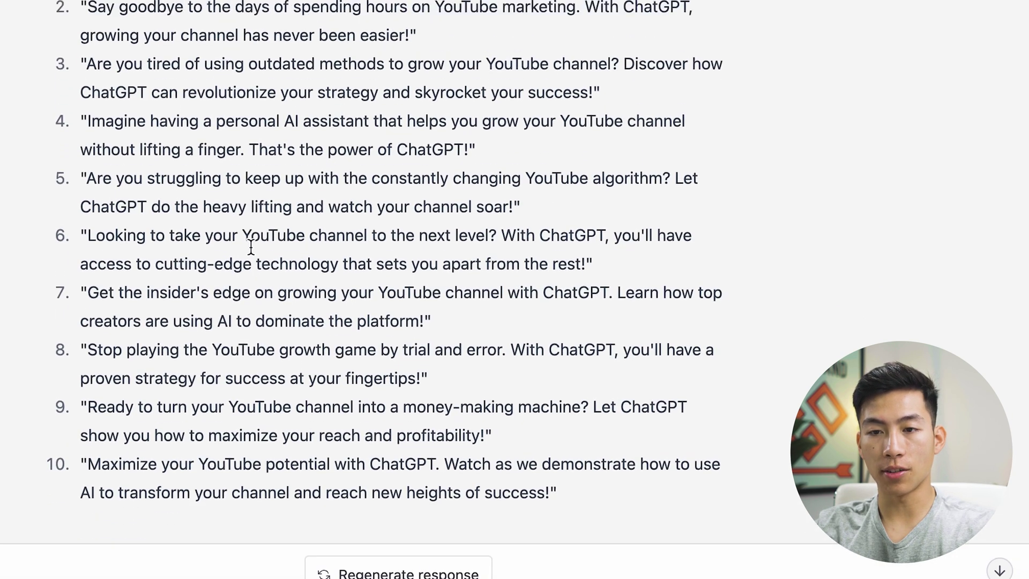
scroll(250, 247, up, 2)
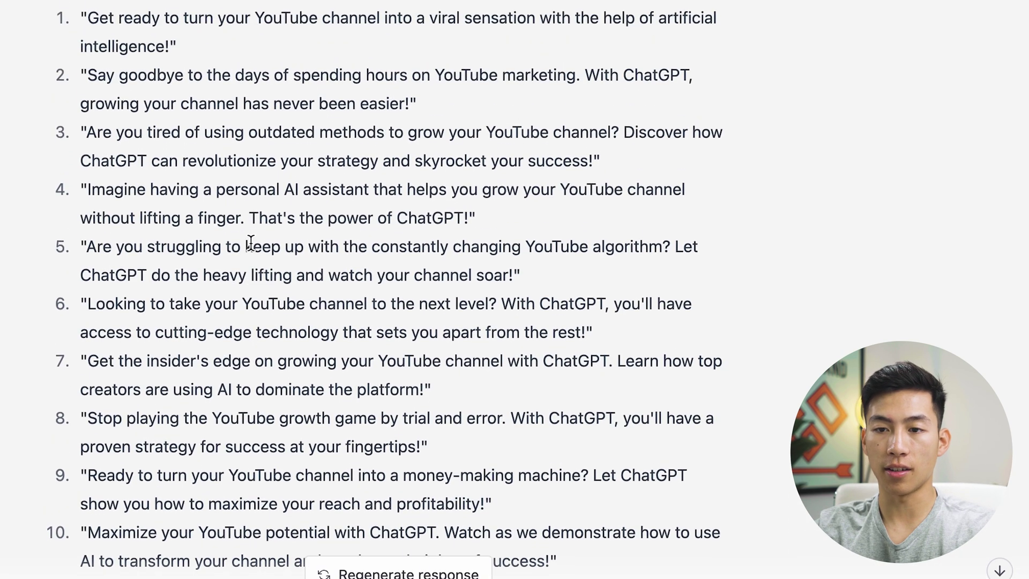
scroll(251, 246, down, 2)
scroll(251, 242, down, 1)
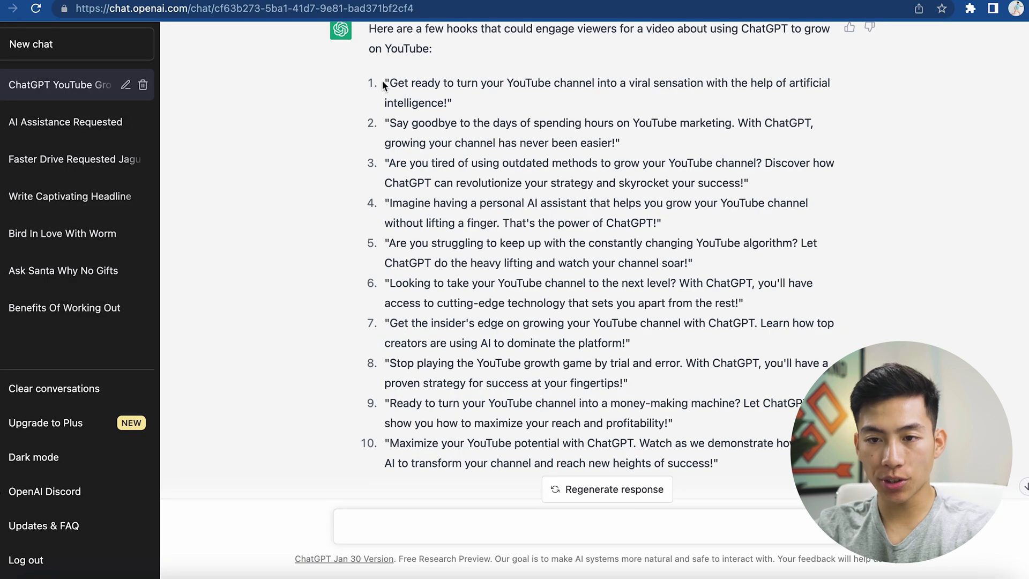
drag(384, 82, 469, 99)
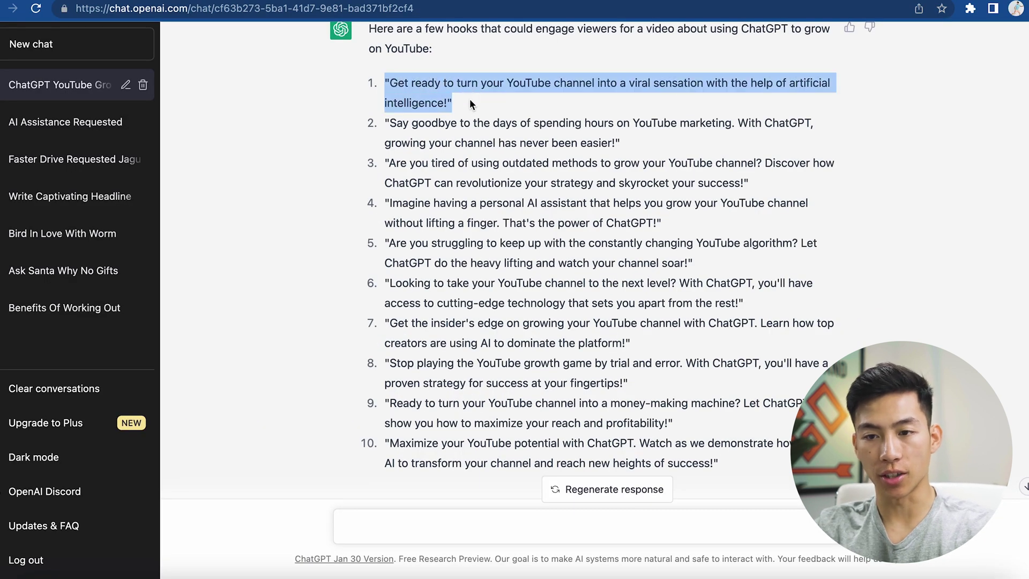
click(506, 102)
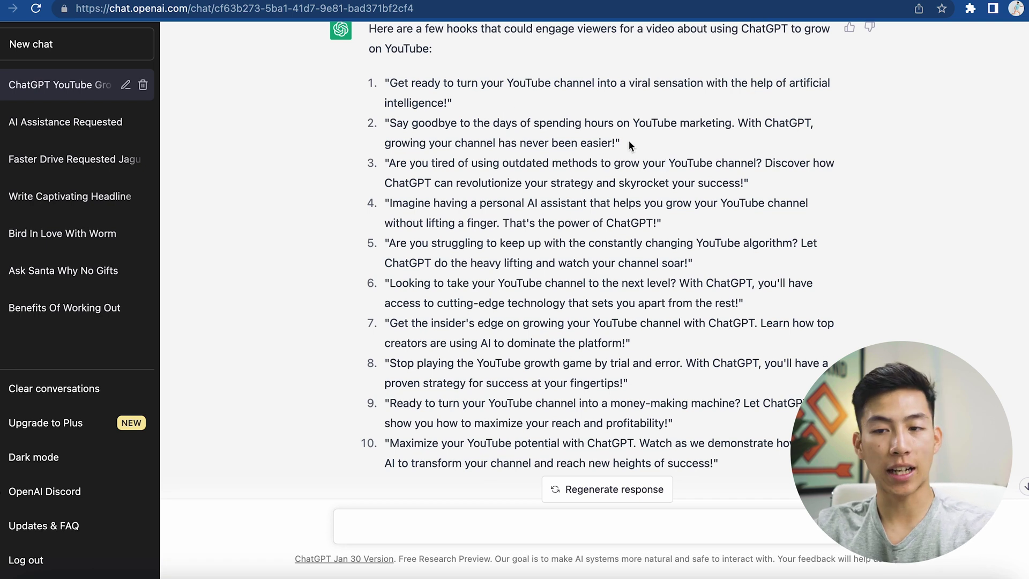
drag(636, 139, 388, 125)
click(655, 157)
scroll(727, 182, down, 2)
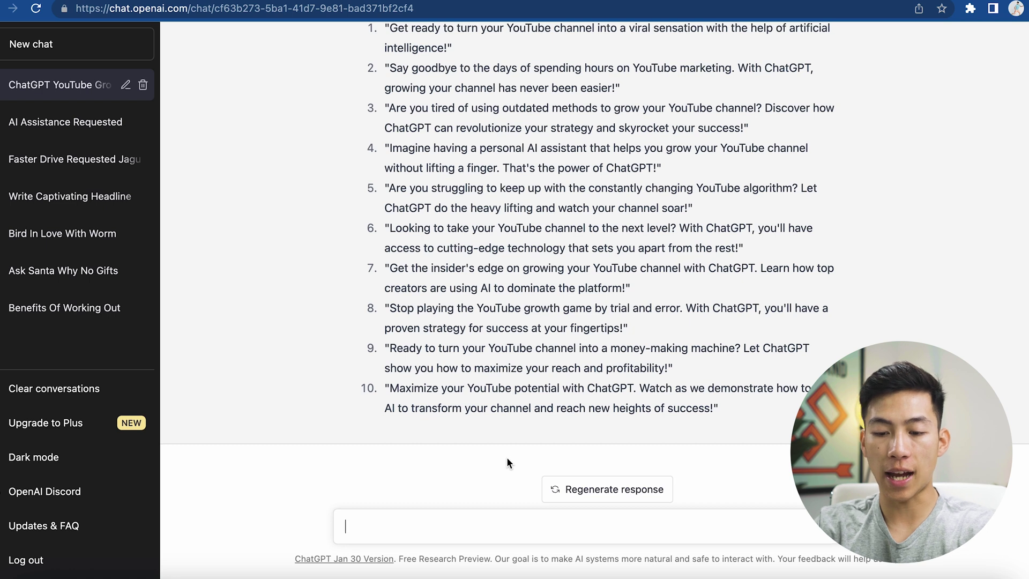
text(what)
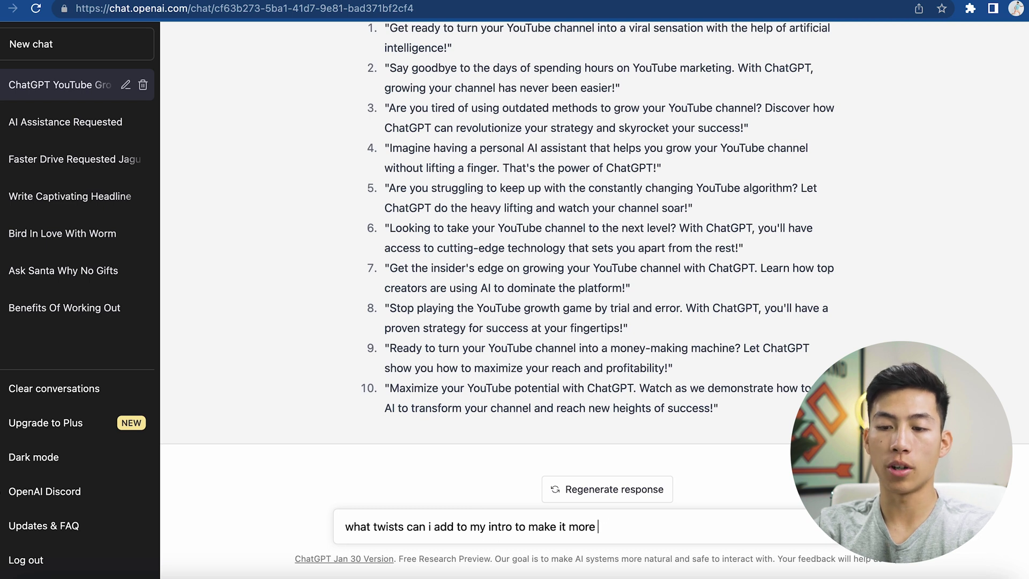
Send 'what twists can I add to my intro to make it more engaging?' and review the eight twists
text(twists can i add to my intro to make it more engaging?)
key(Return)
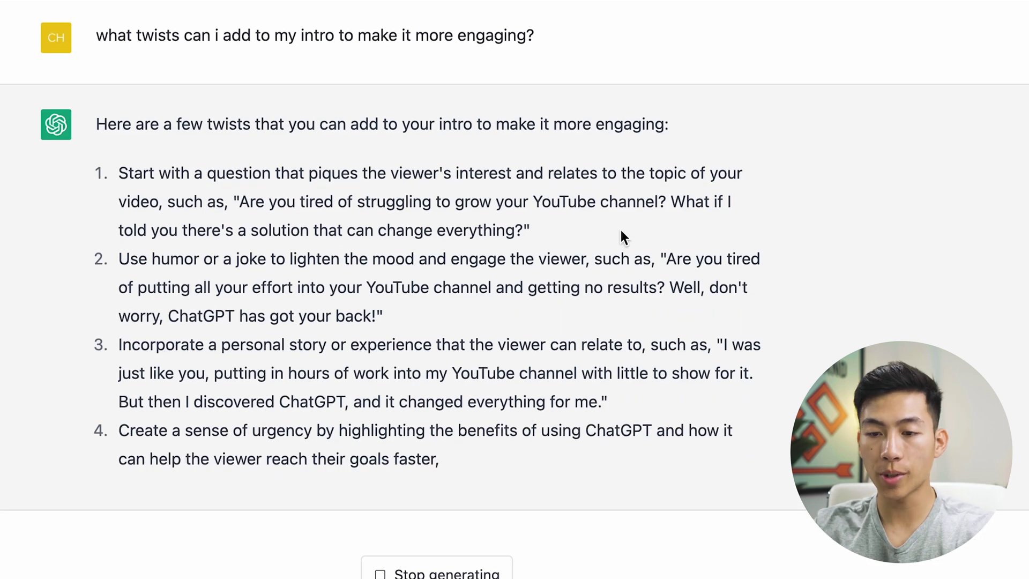
drag(120, 232, 492, 167)
click(492, 168)
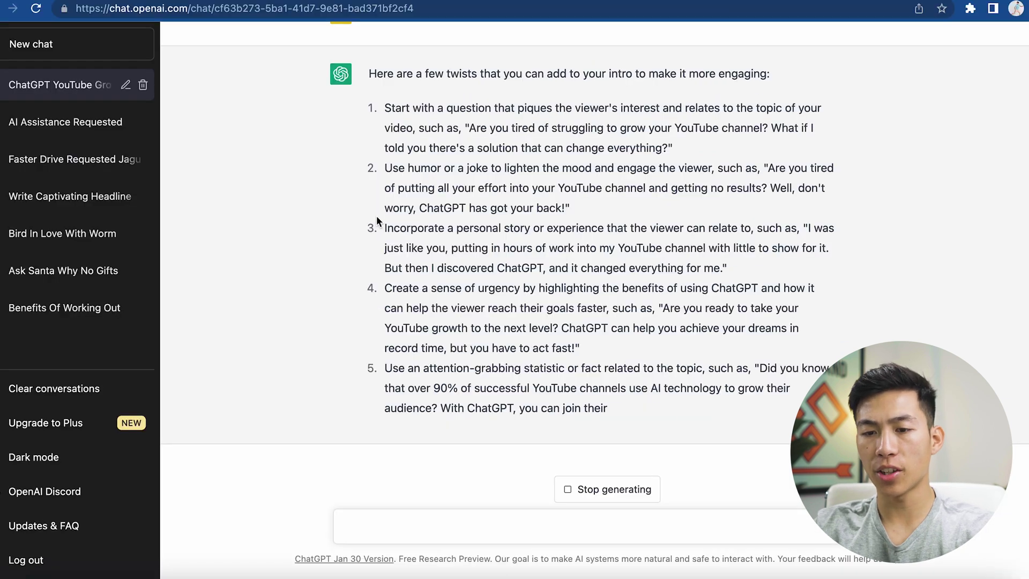
drag(384, 226, 729, 368)
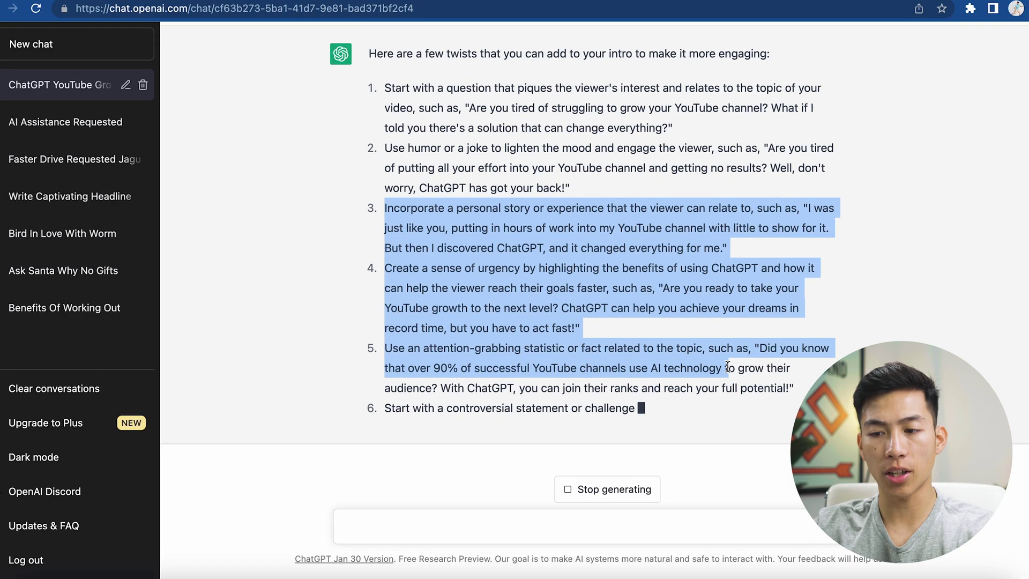
click(792, 397)
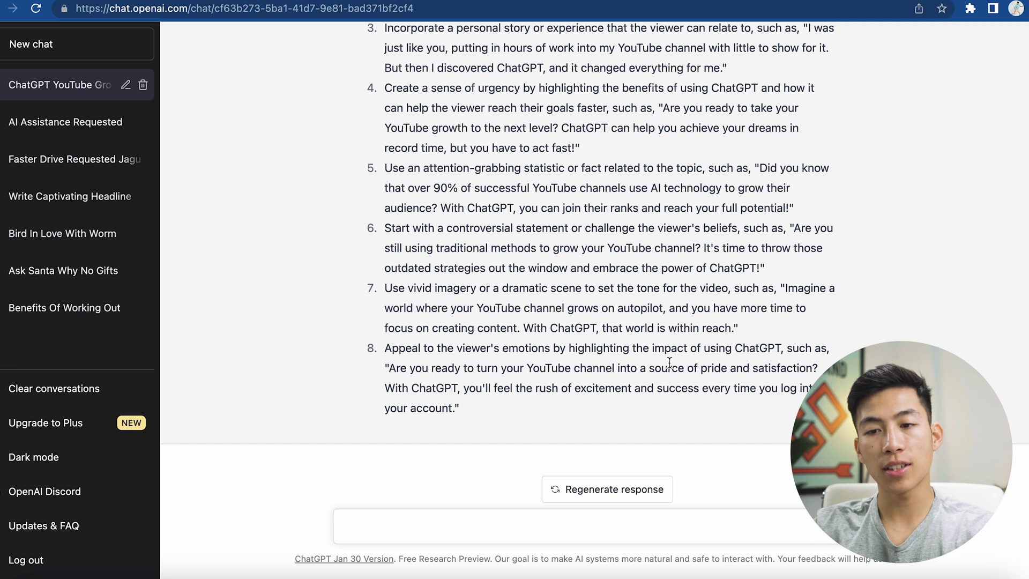
scroll(501, 454, up, 5)
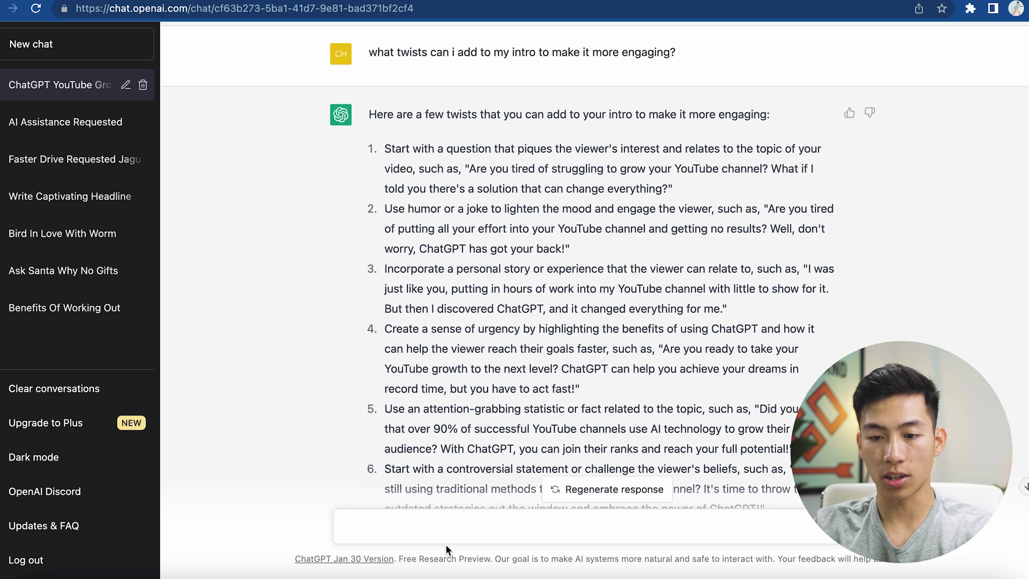
click(455, 530)
Ask ChatGPT to add a joke to the intro
text(can yo)
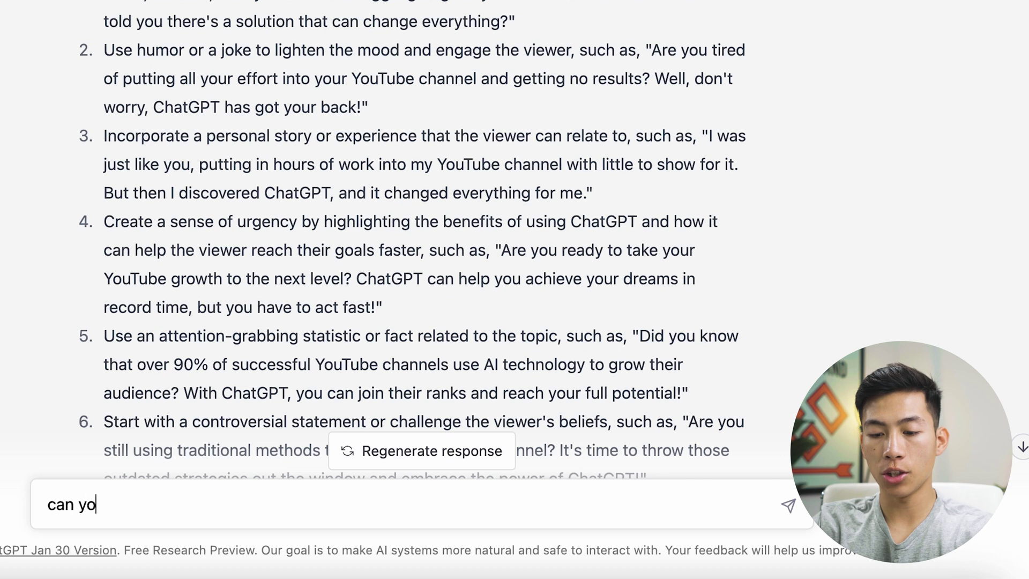
text(u add a joke to the)
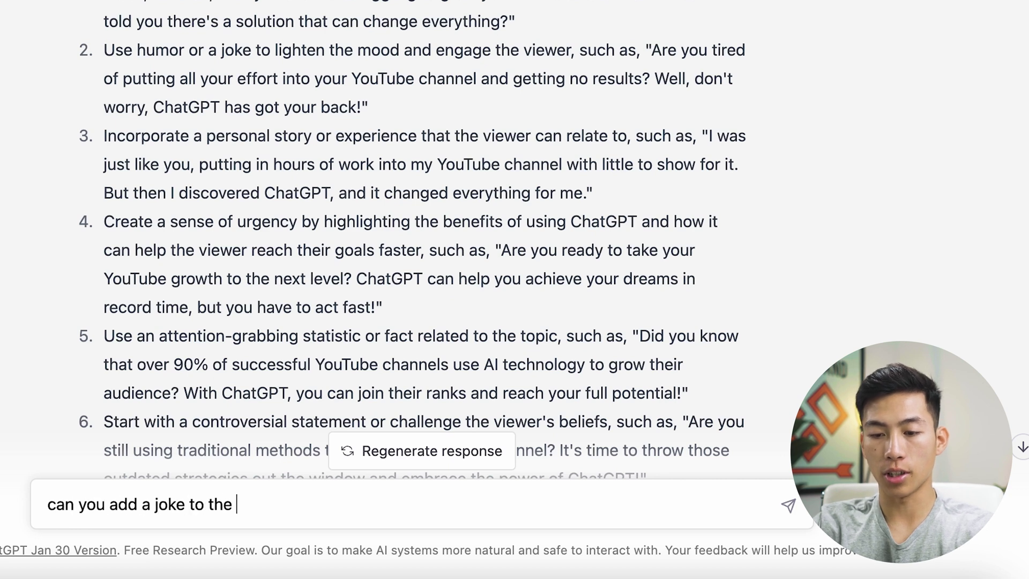
text(intro)
key(Return)
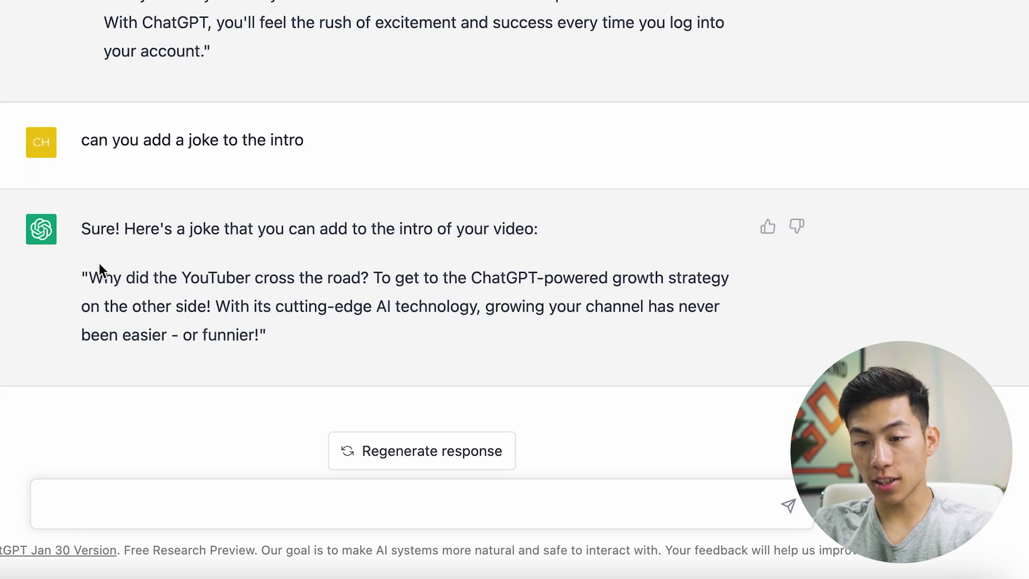
drag(84, 278, 343, 354)
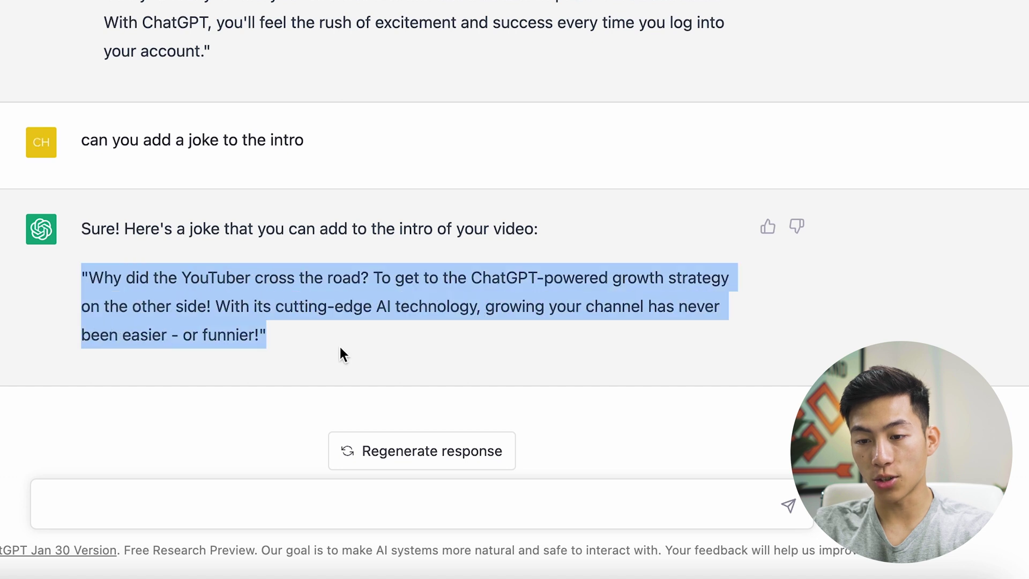
click(310, 339)
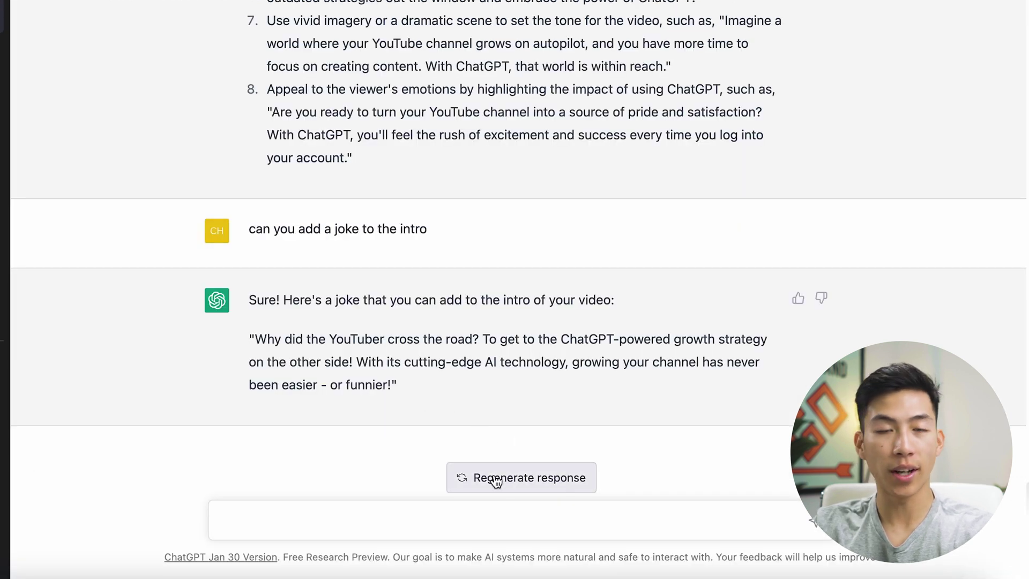
Regenerate the joke to get the YouTube-channel-crossing-the-road version
click(544, 482)
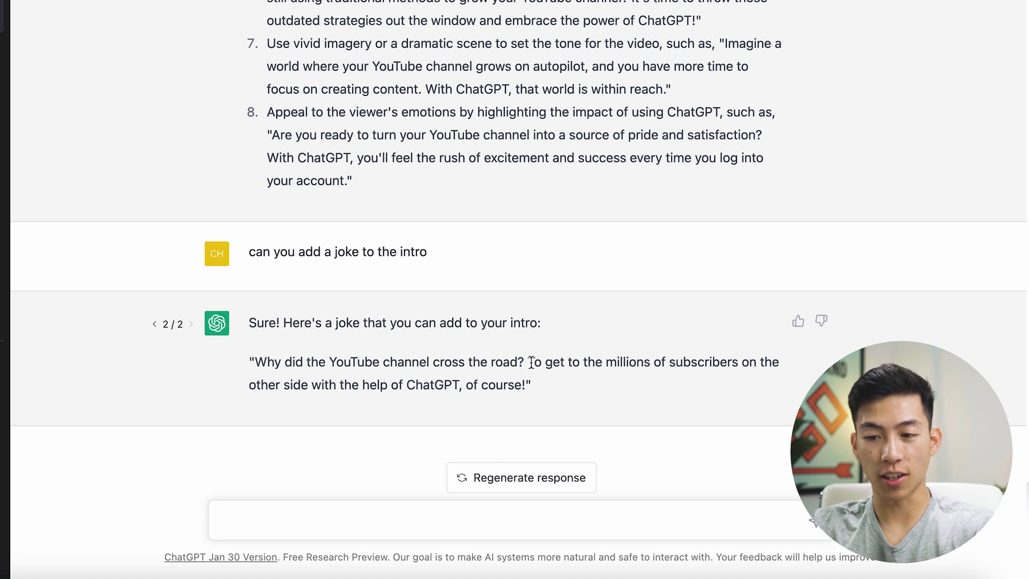
drag(529, 362, 545, 381)
click(449, 407)
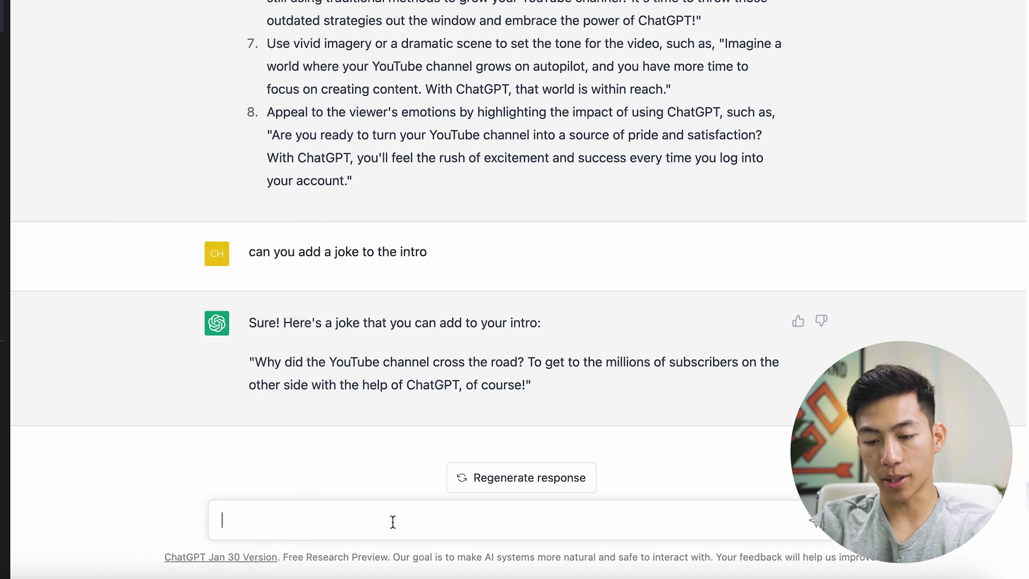
Send 'summarize the book rich dad poor dad' to ChatGPT
text(summar)
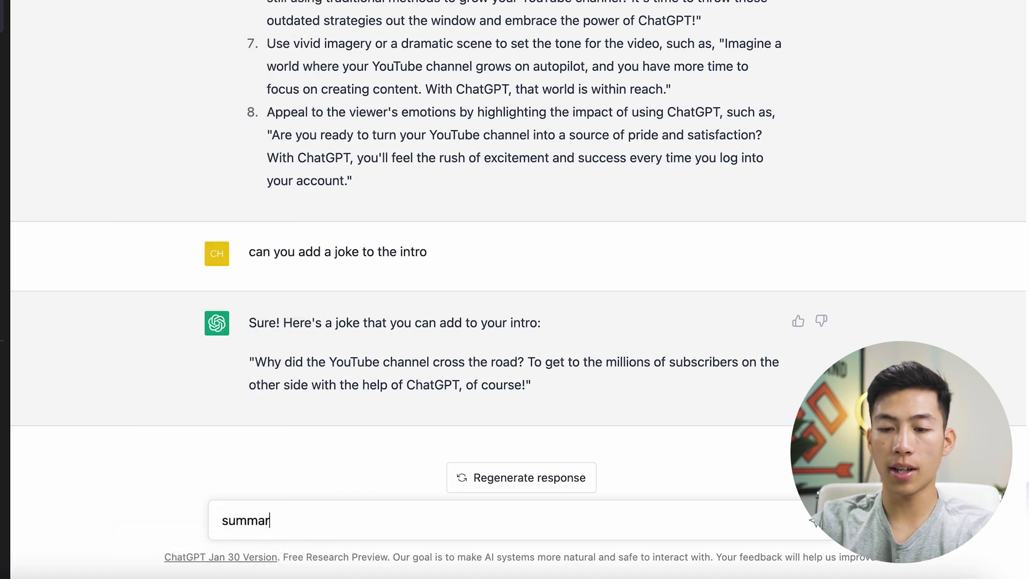
text(ize the book rich dad poor)
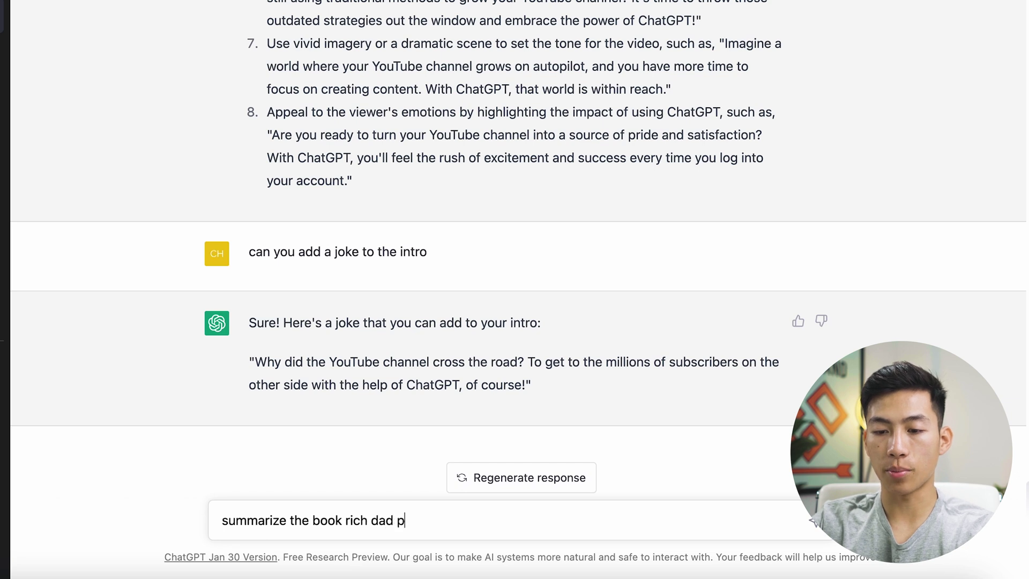
text(dad)
key(Return)
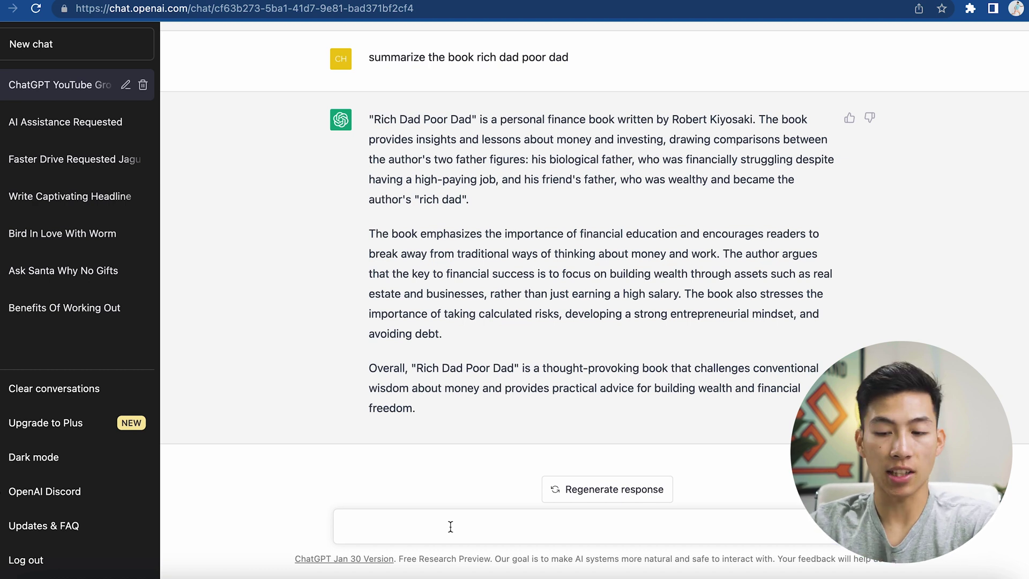
Ask what the most important thing Robert Kiyosaki learned from his rich dad was
text(what is)
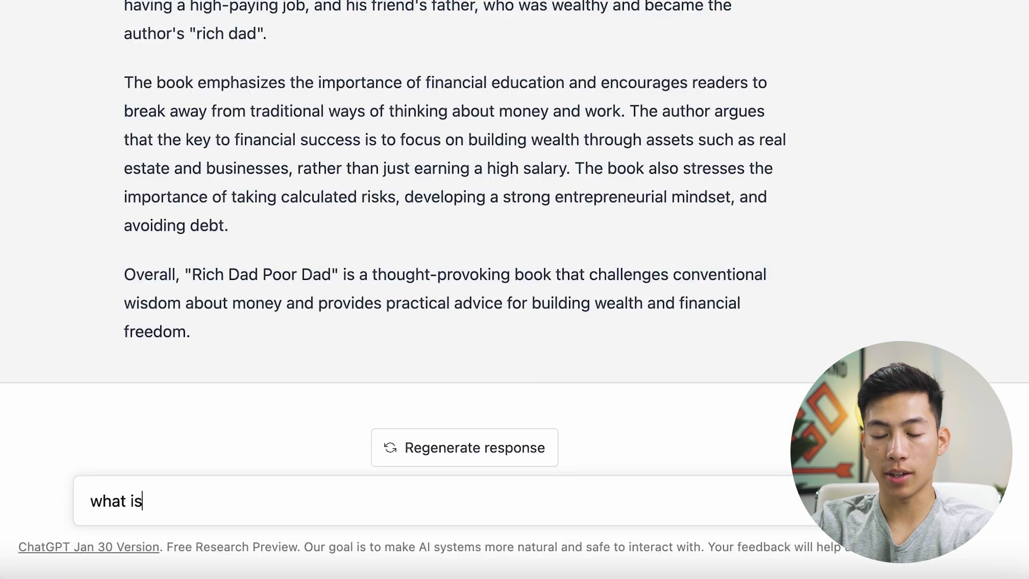
text( the most important thing tha)
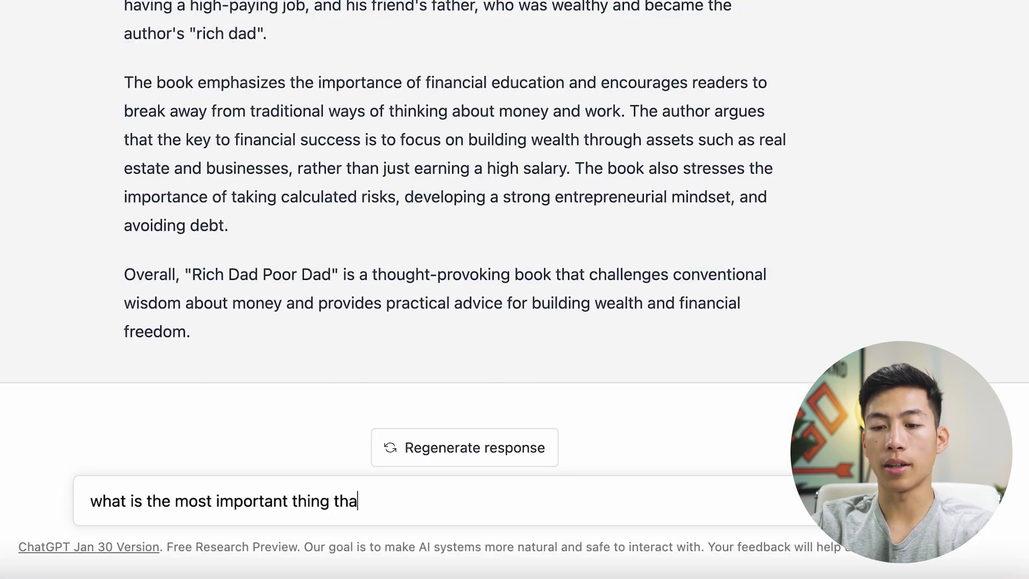
text(t robert kiyosaki learned from)
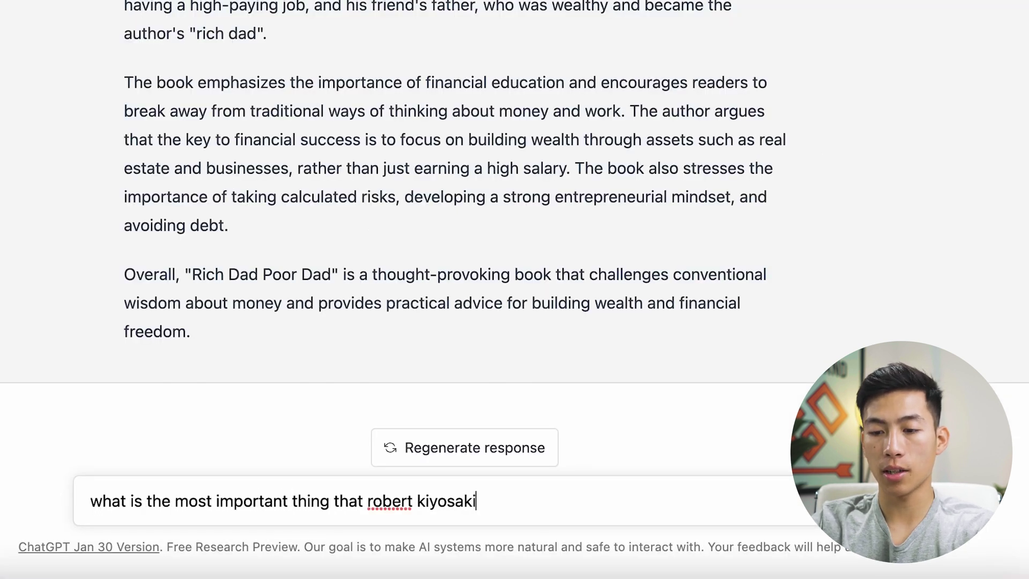
text( his rich)
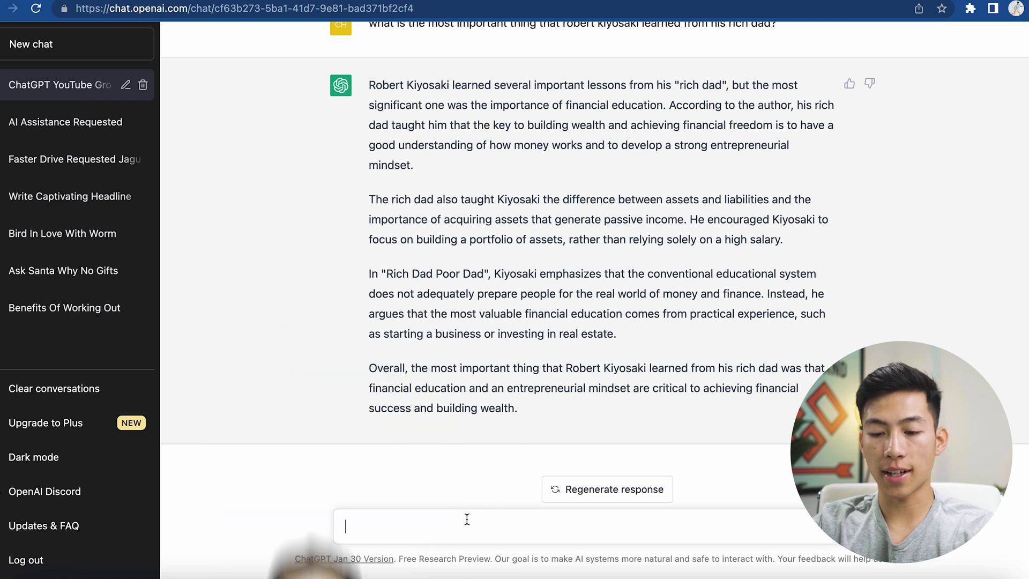
Start typing a question about famous Elon Musk stories proving you can be successful
text(What famous stori)
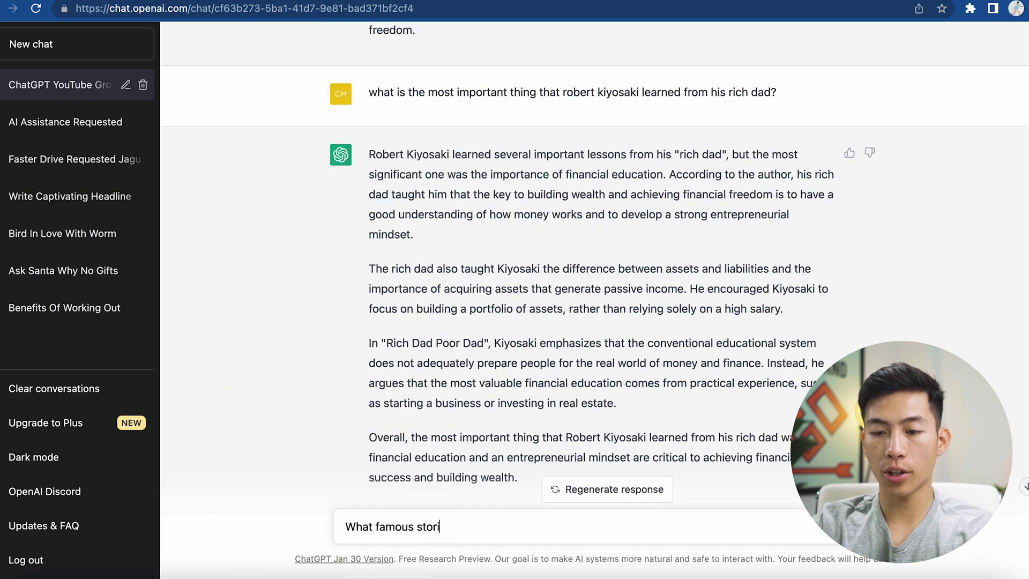
text(es about elon musk prove that)
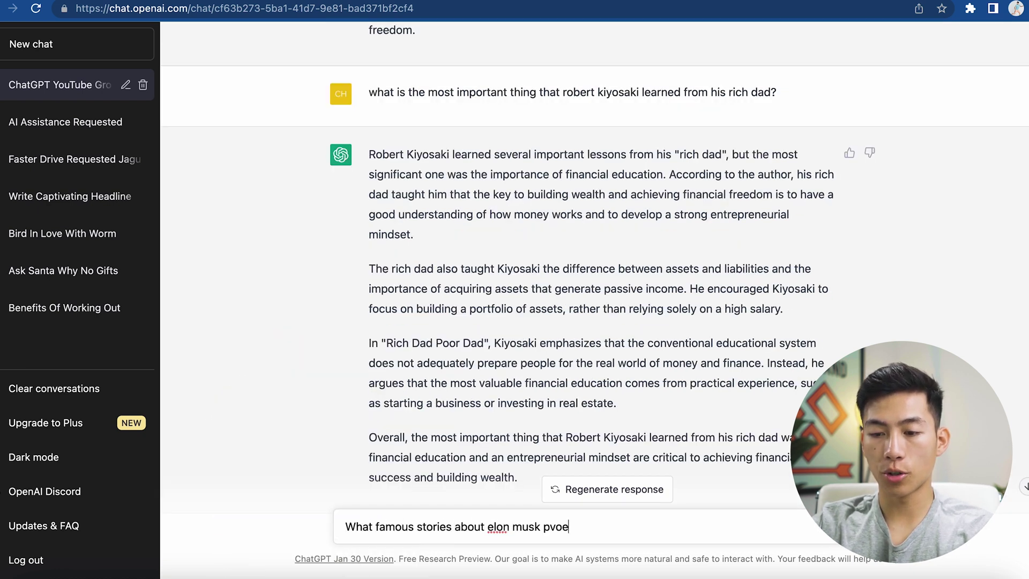
text( you can be succesf)
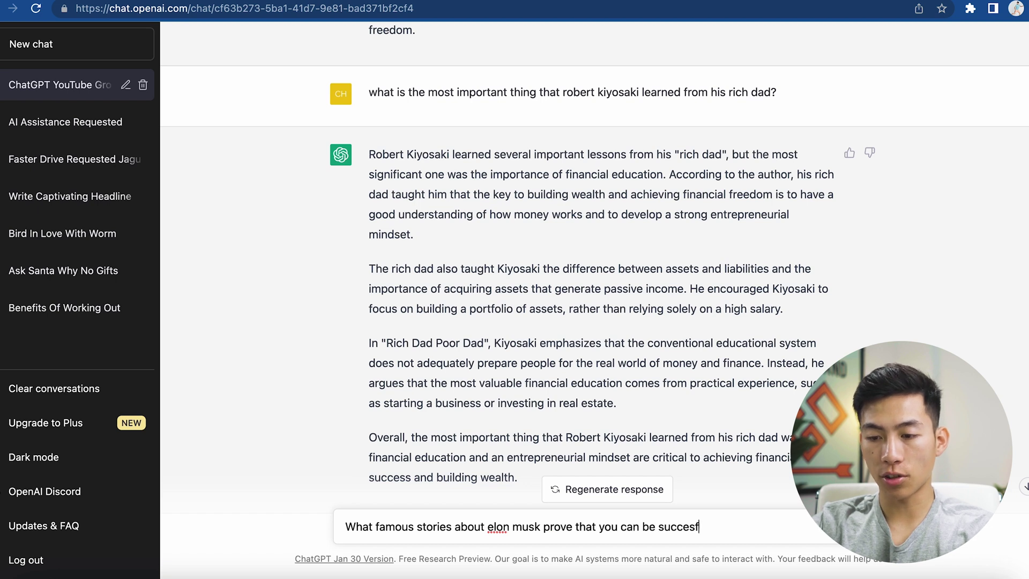
Fix 'successful' and send the Elon Musk question ending 'in entrepreneurship as you don't give up'
key(BackSpace)
text(sful in entrepreneur)
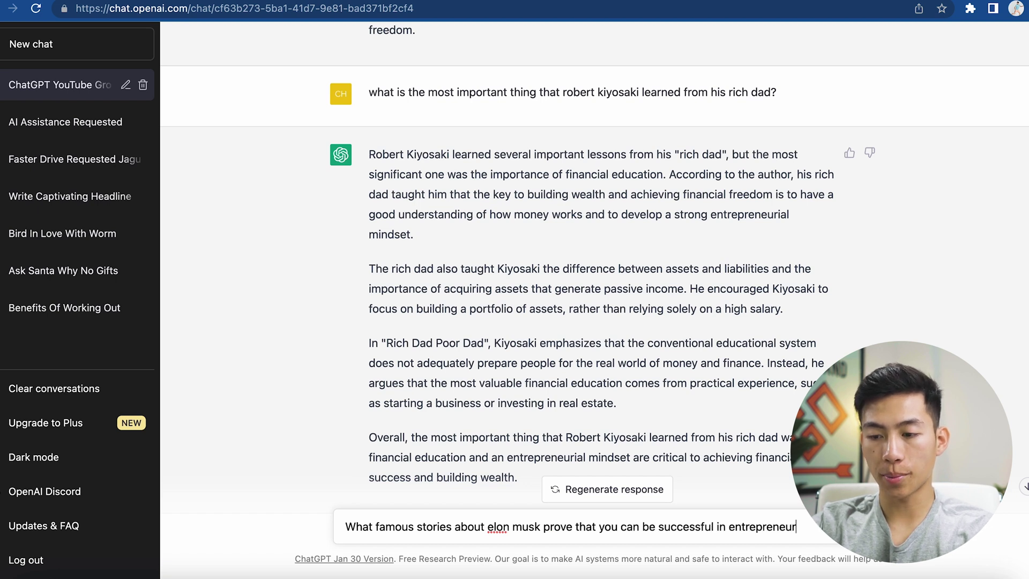
text(ship as you don't i)
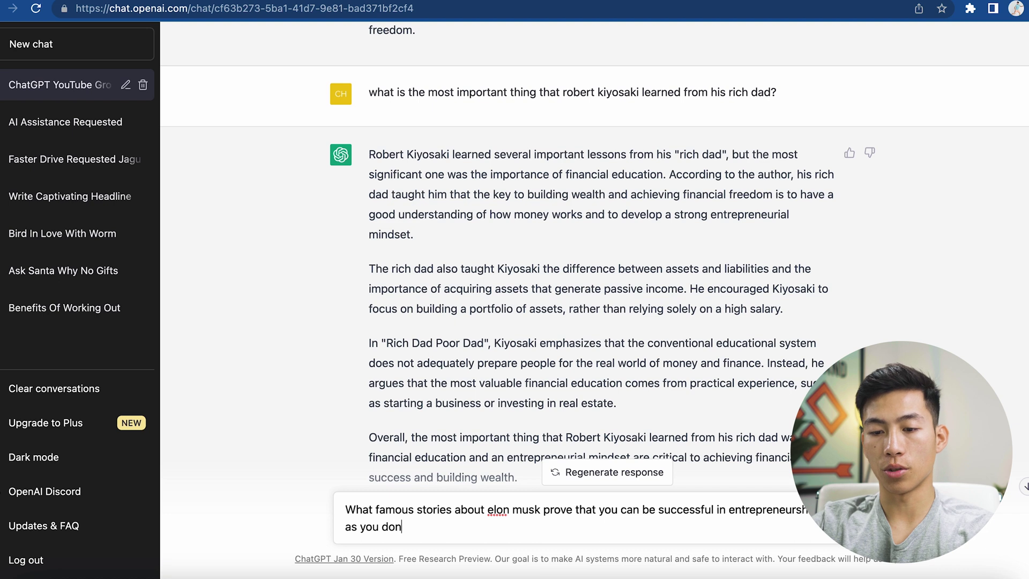
key(BackSpace)
text(give up)
key(Return)
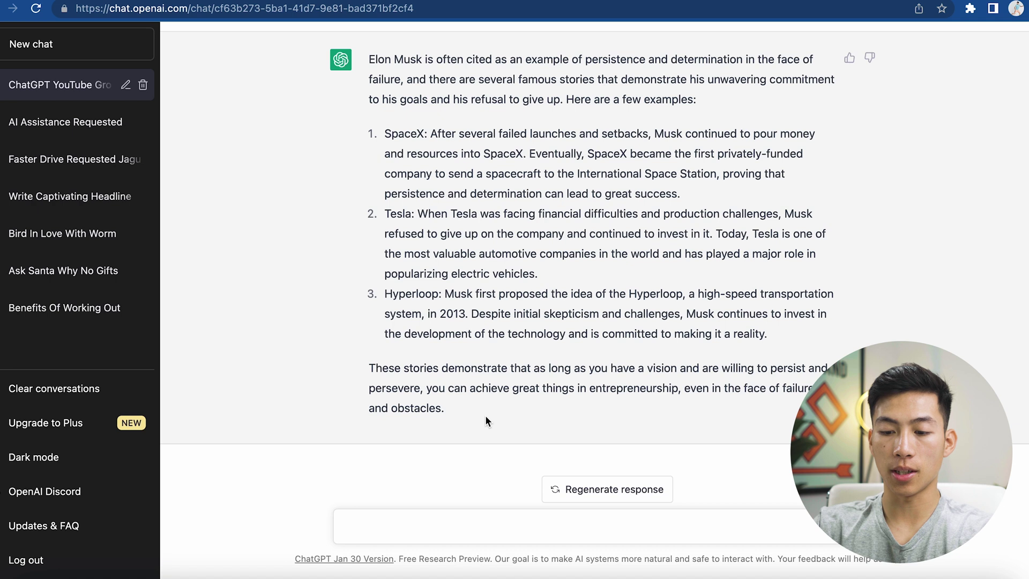
Send a persona prompt: a woman aged 18–24 into business, finance and entrepreneurship, asking her biggest problems
text(you are a fe)
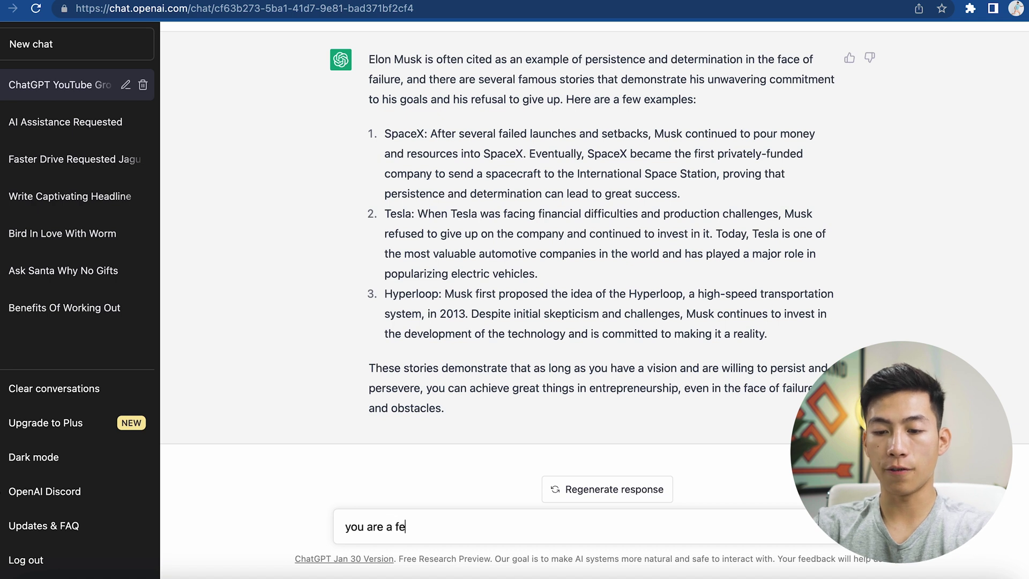
text(male between the a)
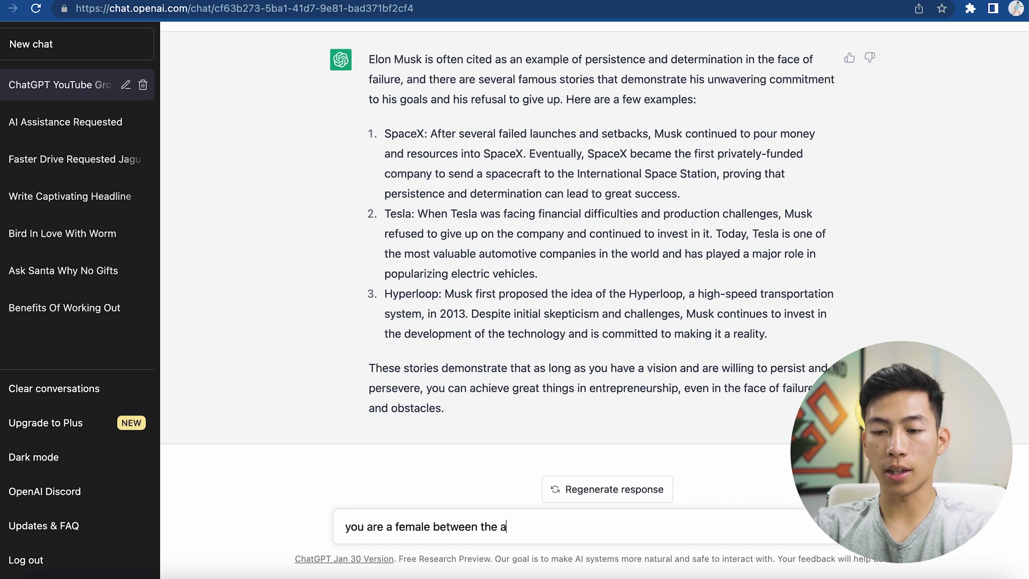
text(ge of 18-24)
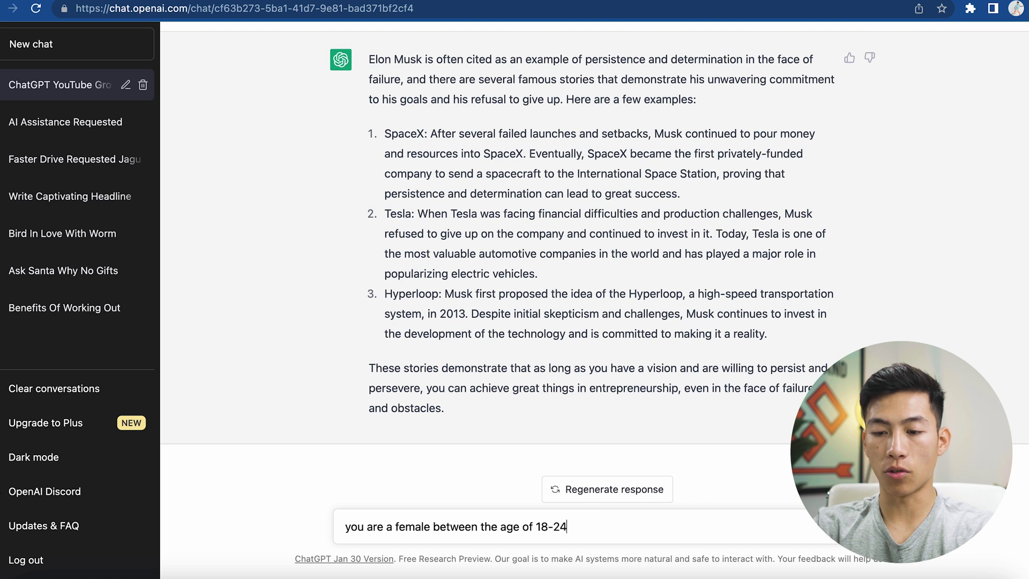
text(, and you are intereste)
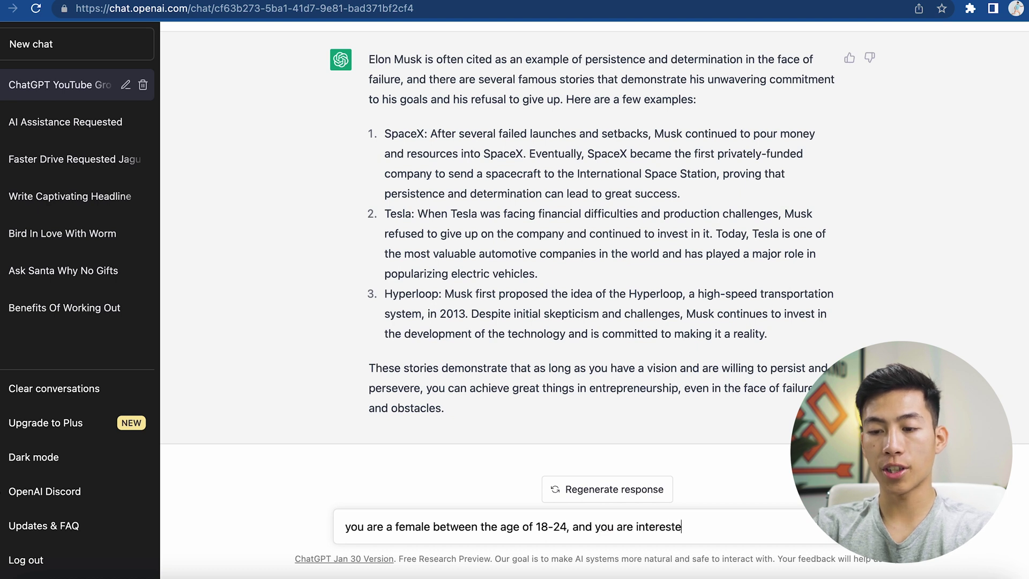
text(d in business, ifn)
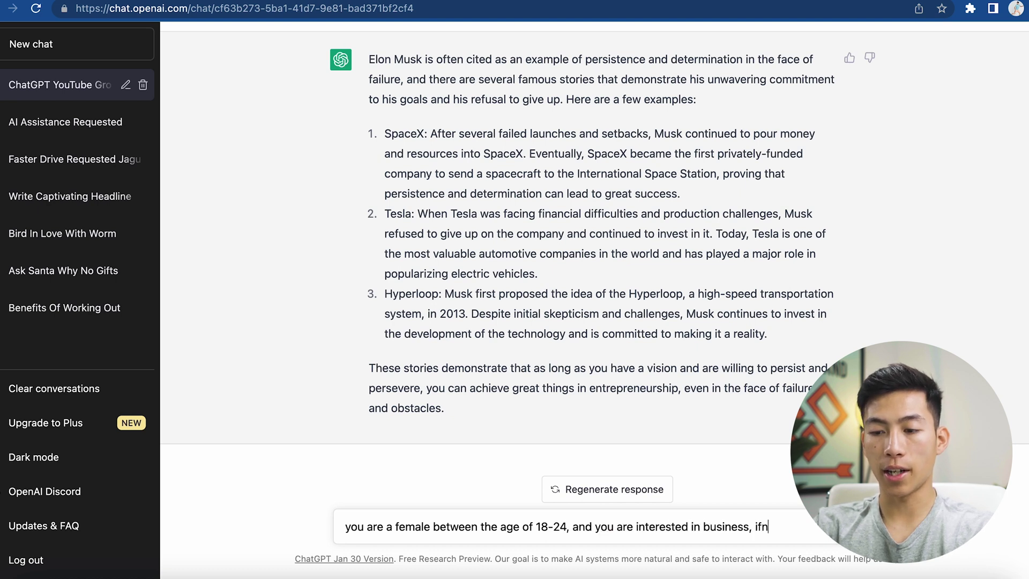
key(BackSpace)
key(BackSpace)
key(BackSpace)
text(finance, and)
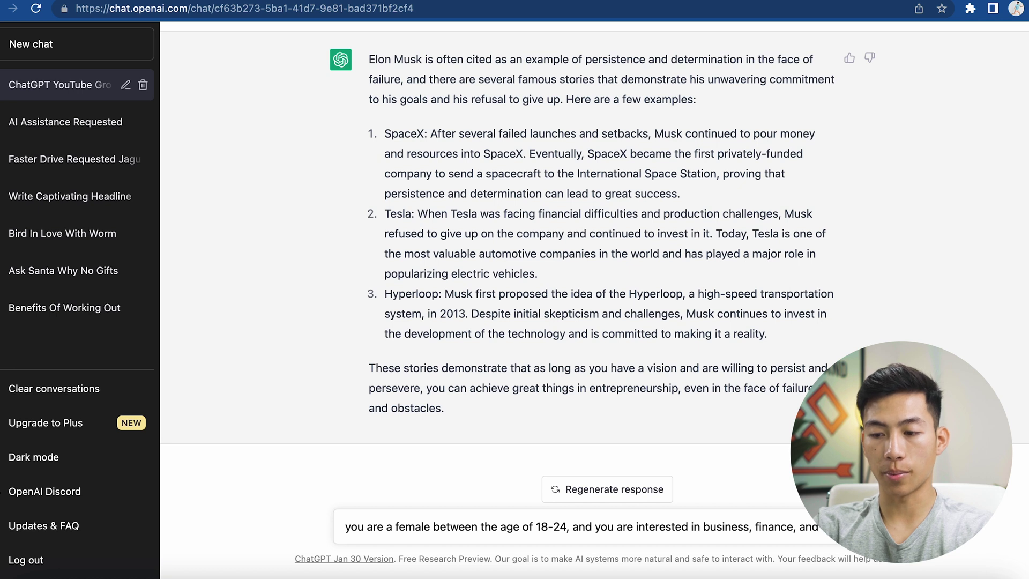
text( entrepreneurship.)
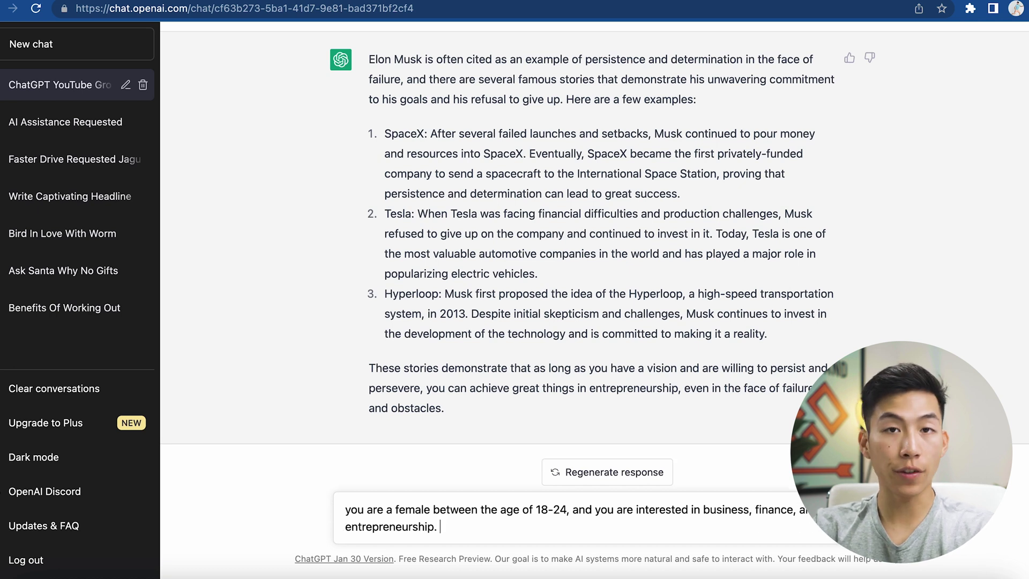
text( what are your bi)
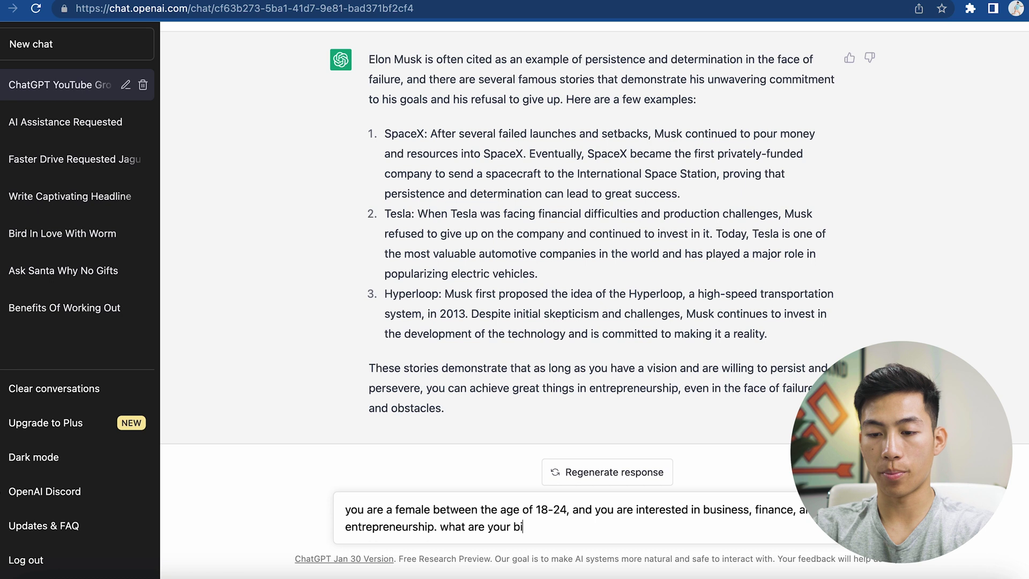
text(ggest problems that you're )
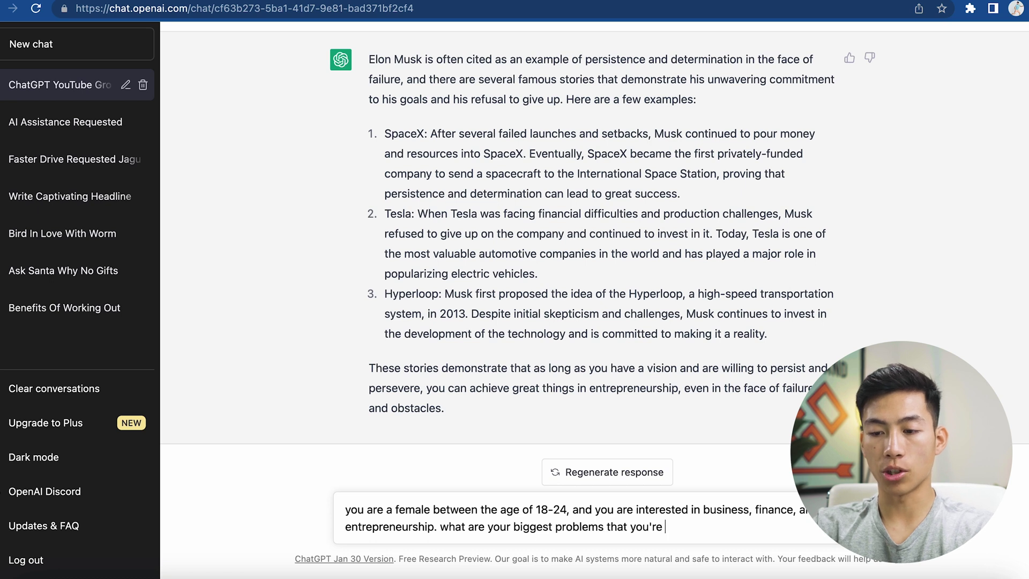
text(trying to solve on)
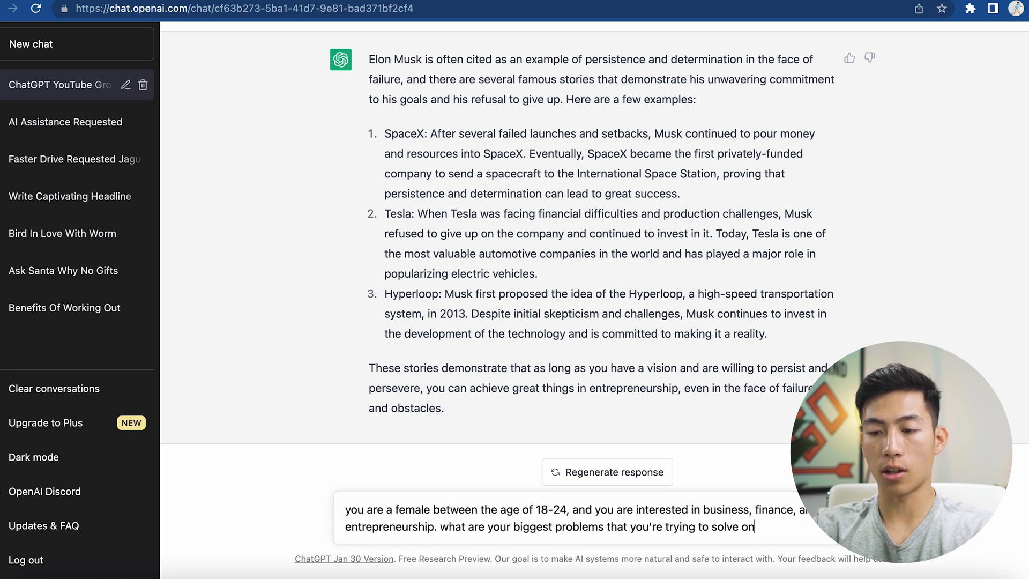
text( youtube)
key(Return)
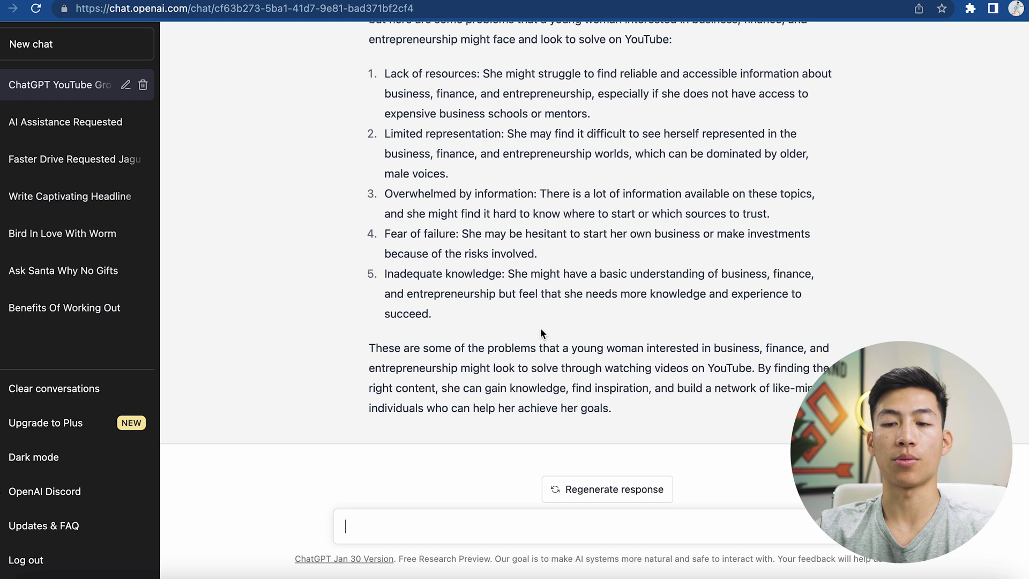
Ask what kinds of videos she would click on her YouTube home page
text(what kinds )
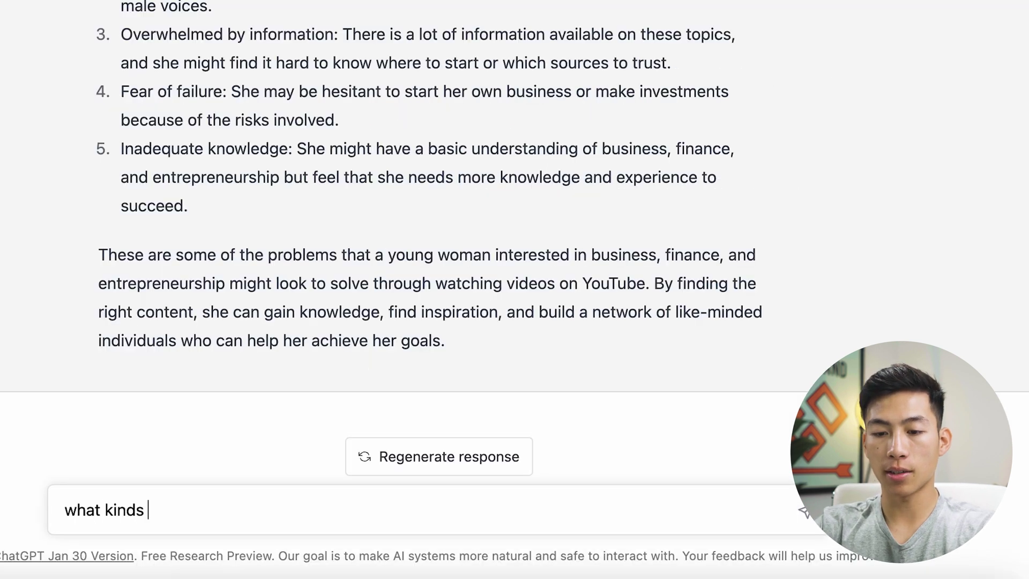
text(of videos would she)
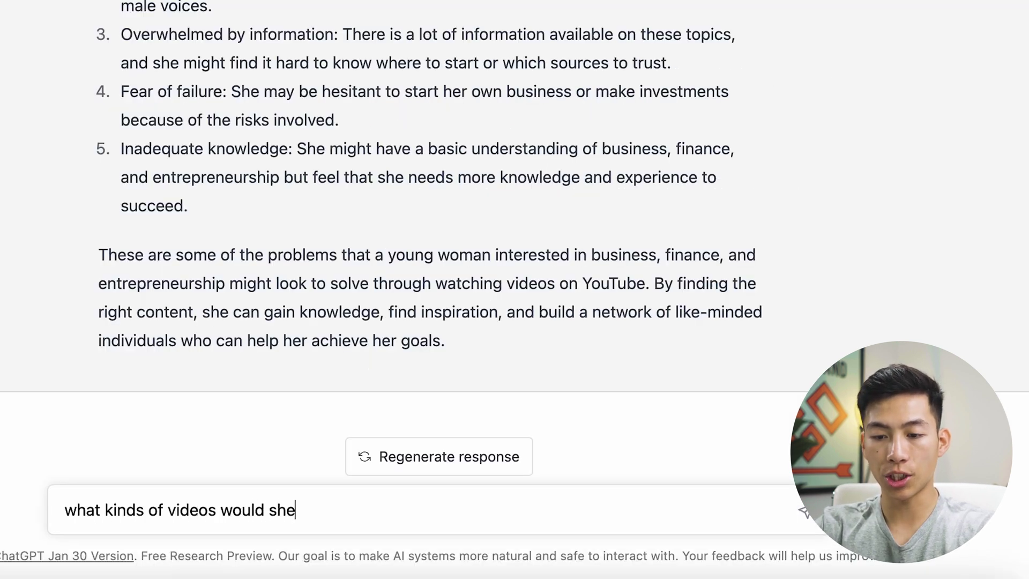
text( click on for her youtub)
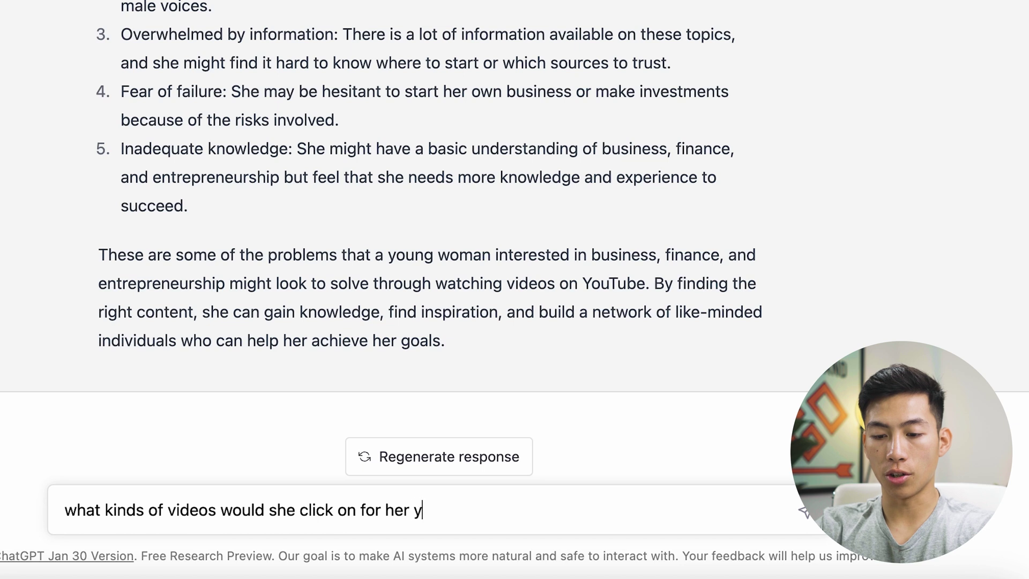
text(e home)
key(Return)
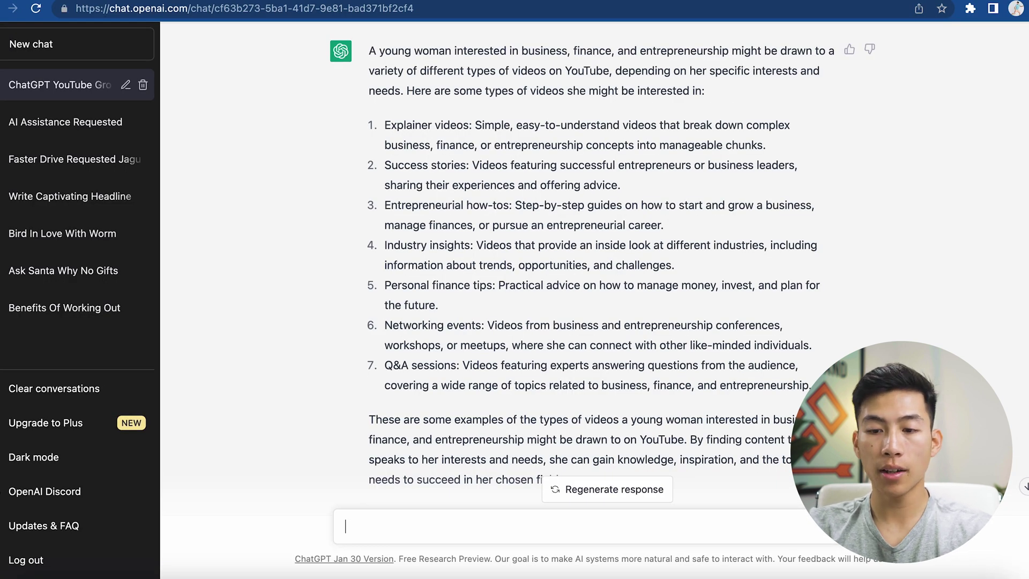
scroll(443, 526, down, 2)
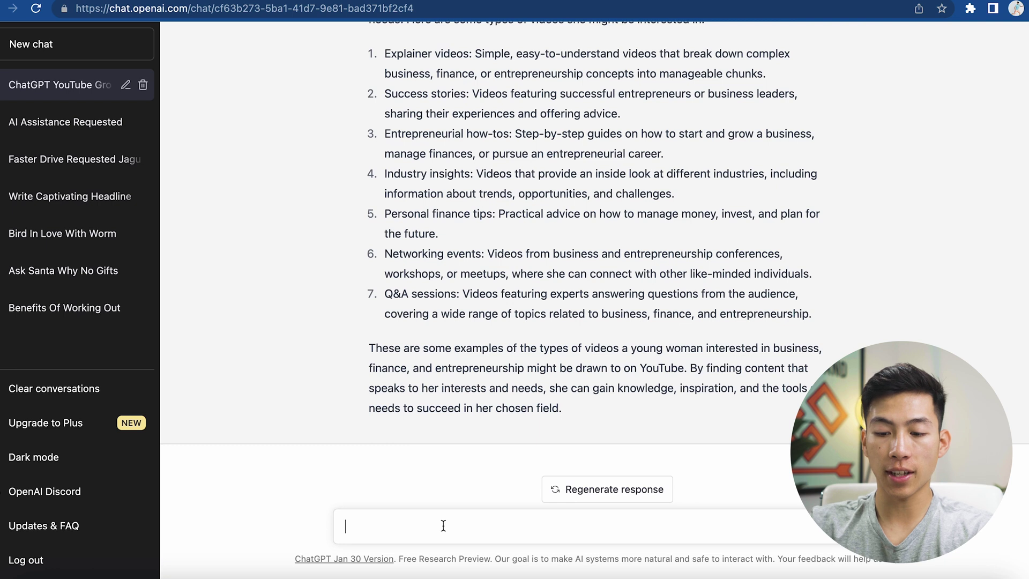
Ask which thumbnails she would click and highlight the five listed thumbnail elements
text(what thumbnails would )
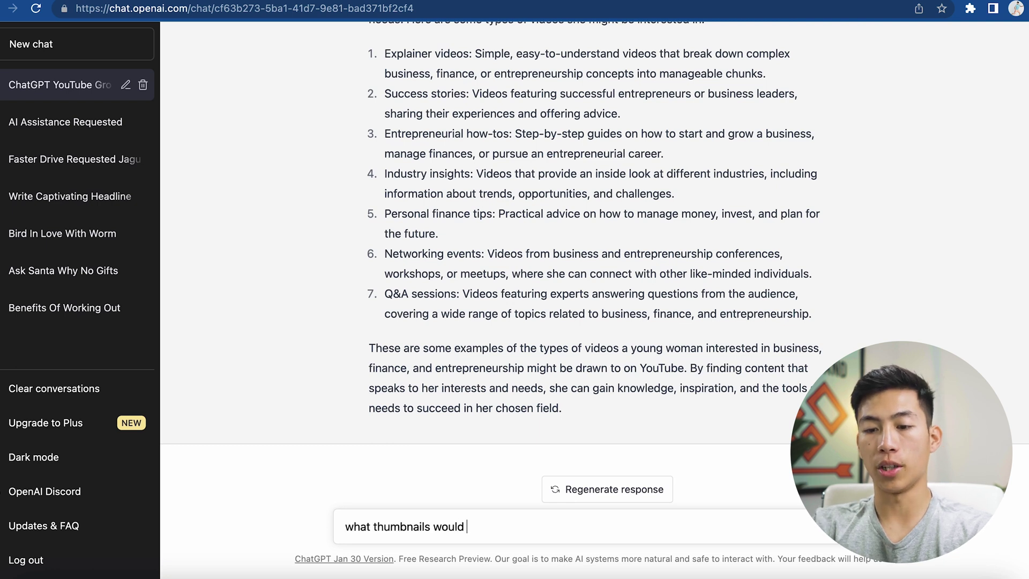
text(she click)
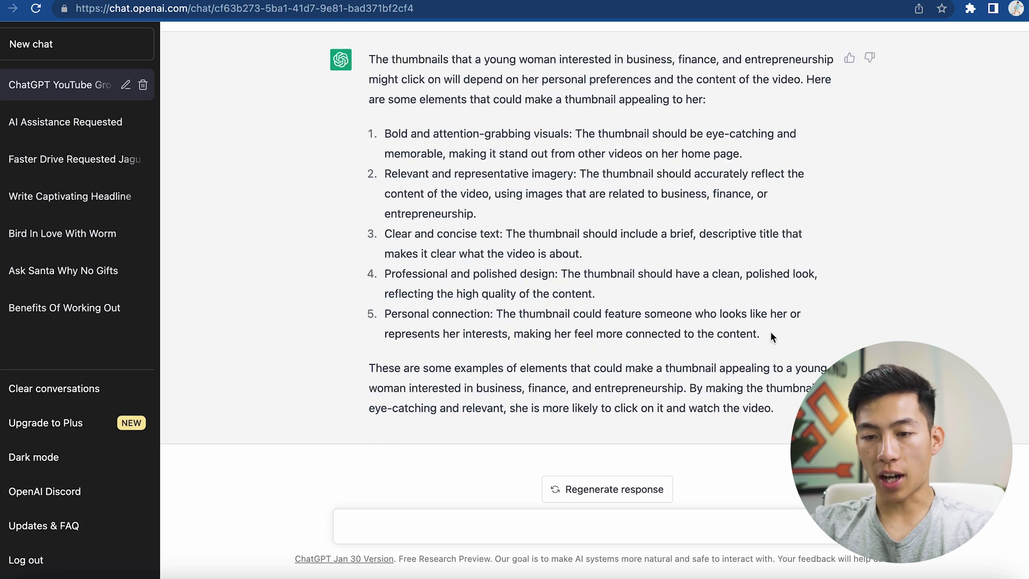
drag(771, 331, 383, 138)
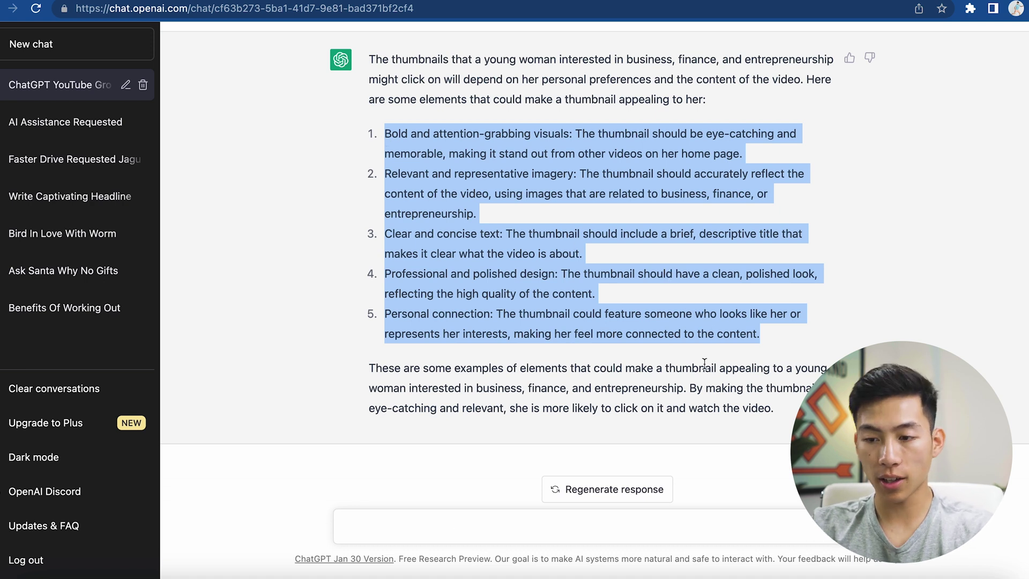
click(456, 528)
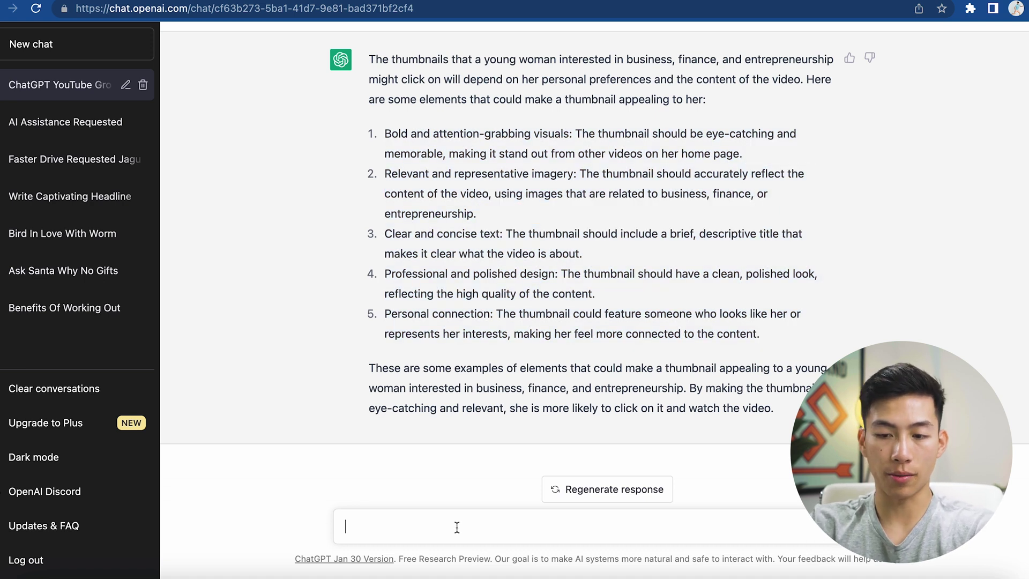
Ask what title and thumbnail would make her click a video on credit for business
text(i have a video)
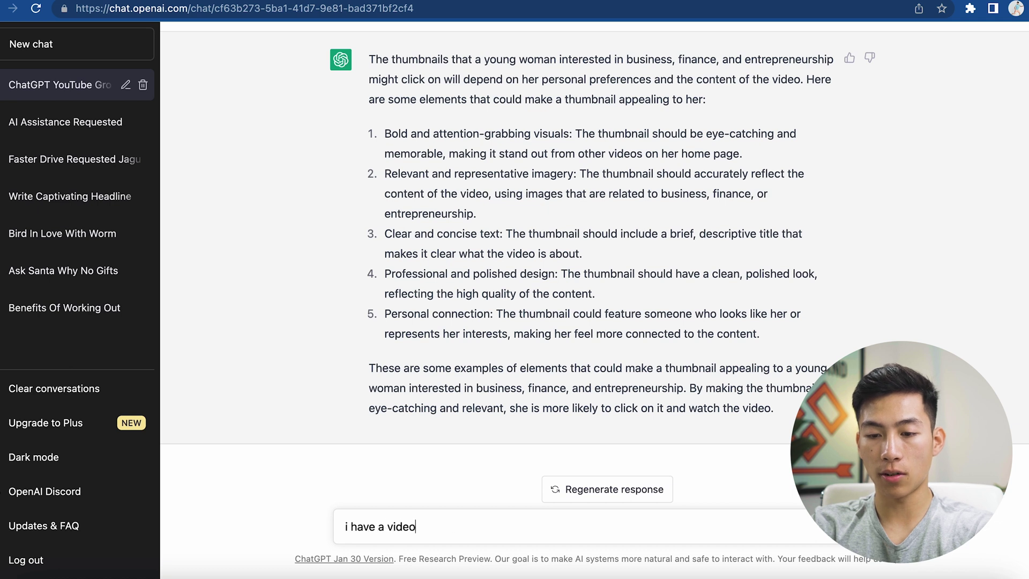
text( on credit for busine)
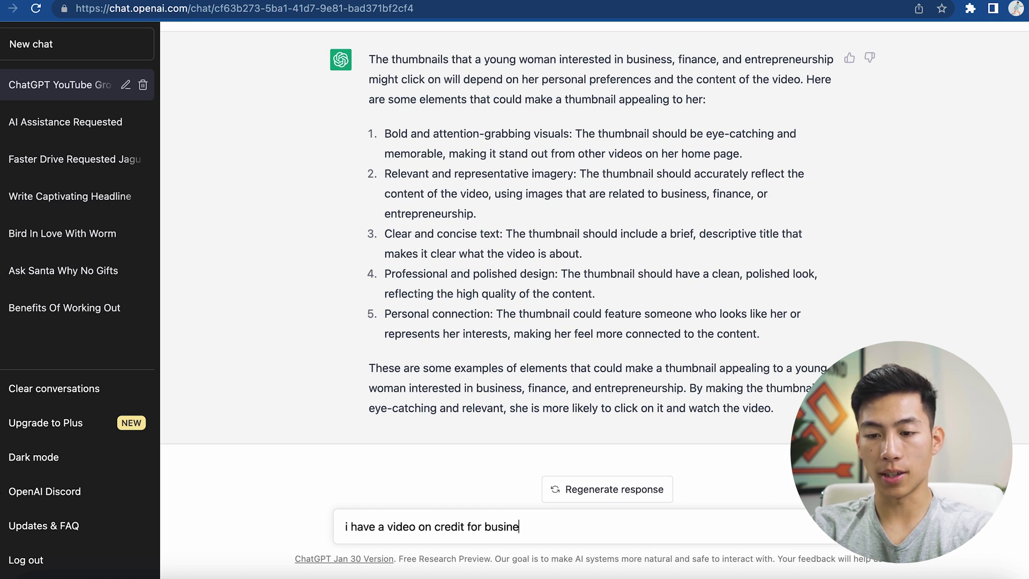
text(ss. what kind of title and th)
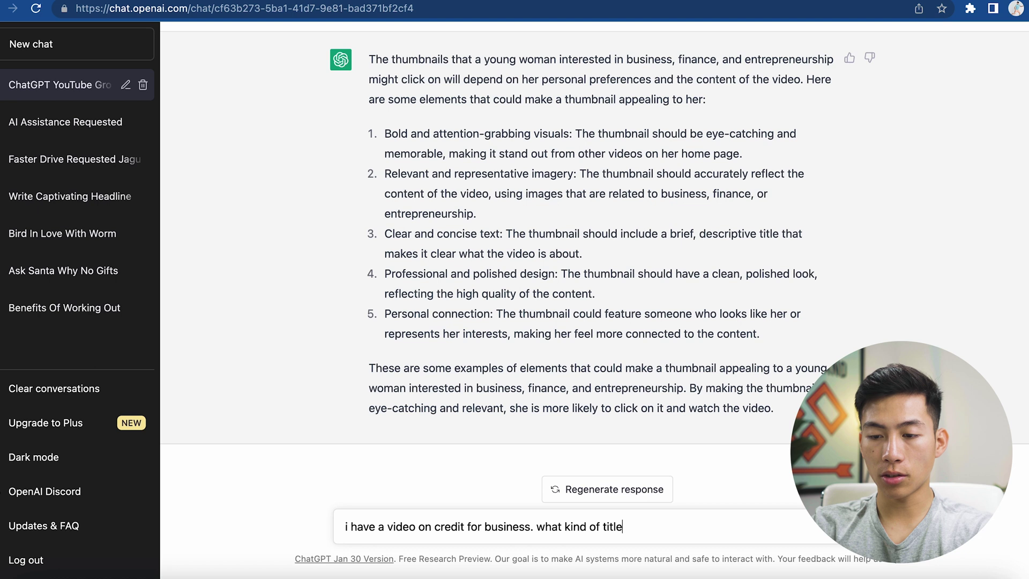
text(umbnail would make her w)
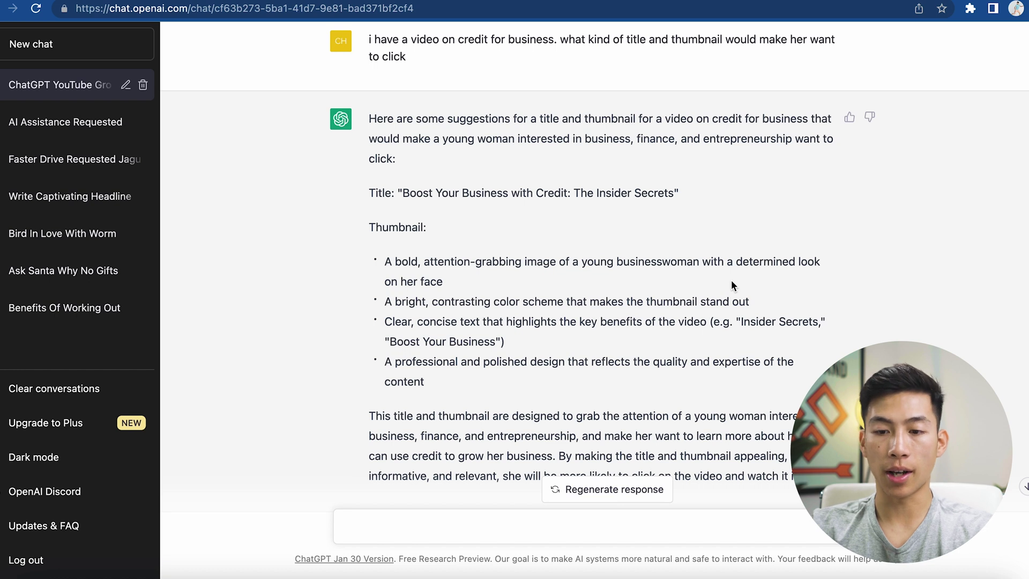
scroll(731, 280, down, 2)
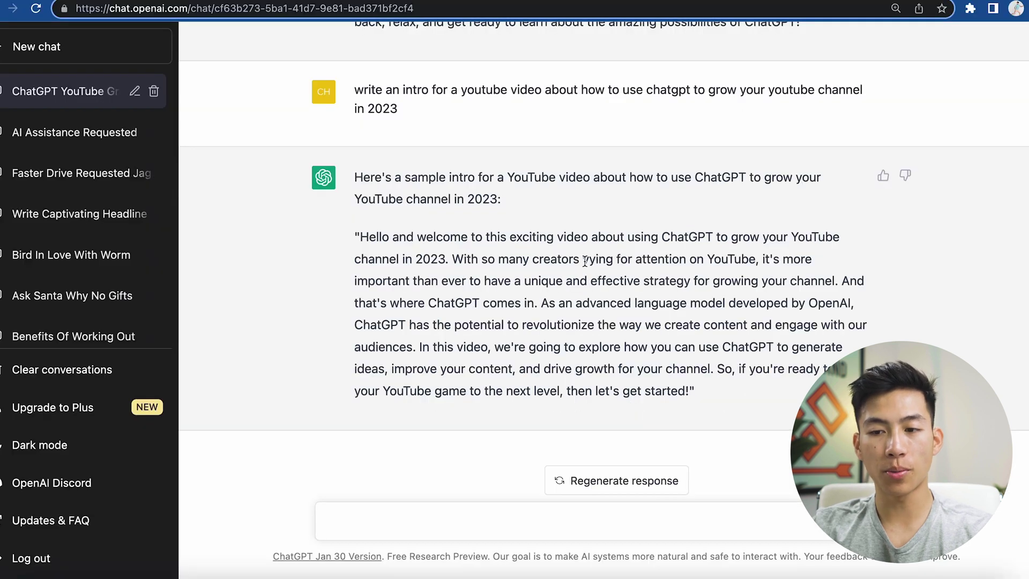
drag(421, 250, 455, 249)
drag(610, 261, 611, 262)
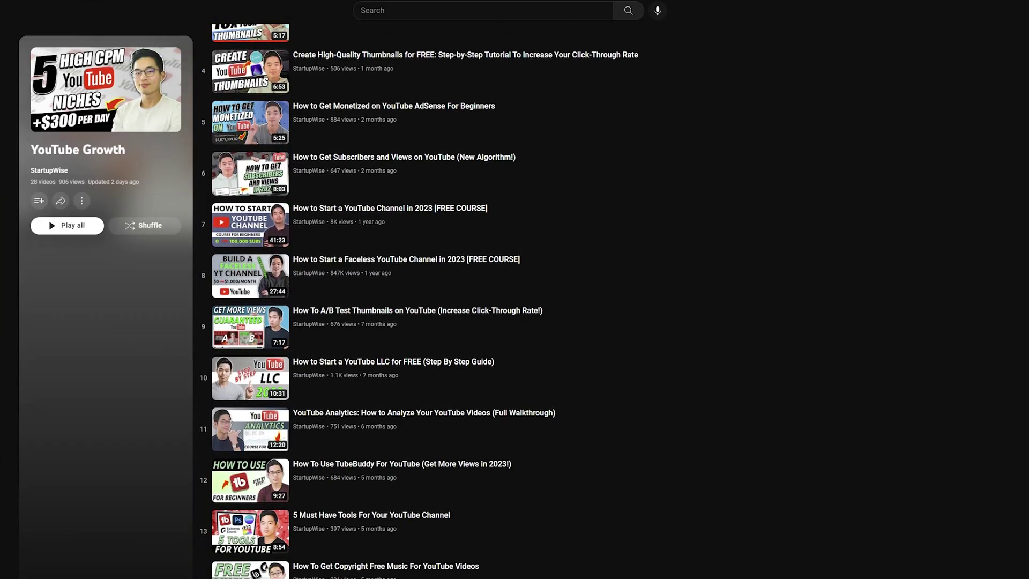
scroll(418, 268, down, 4)
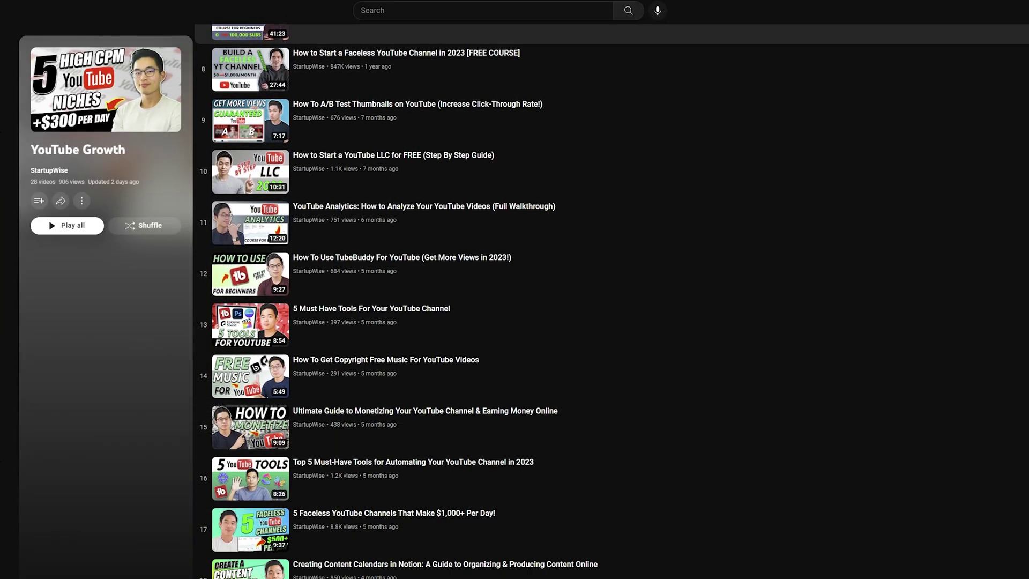